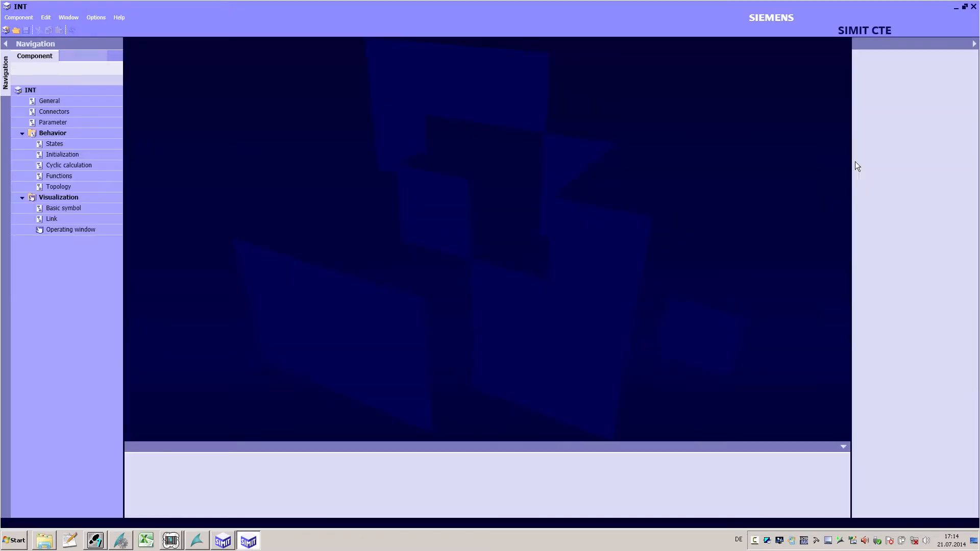
Step: Open the INT component's cyclic calculation code and scroll through it
double_click(57, 165)
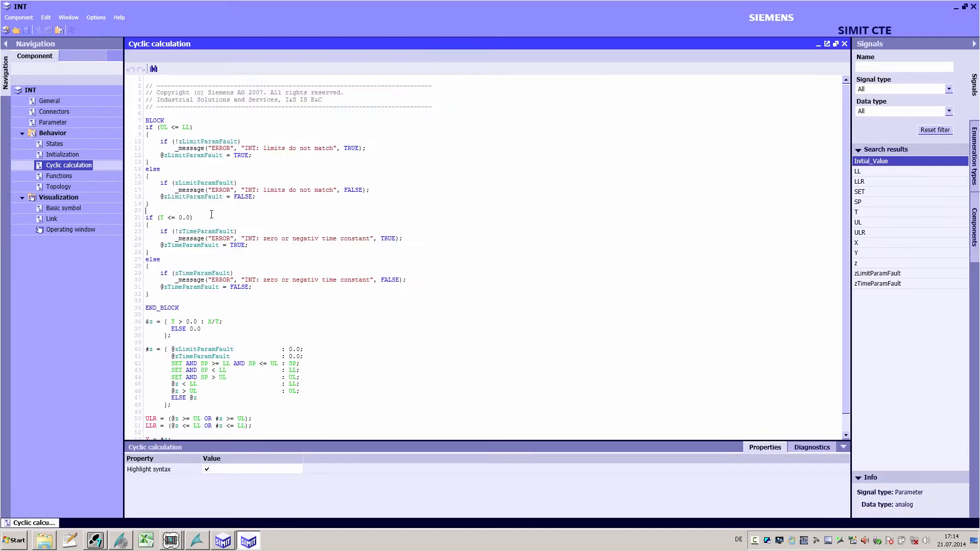
scroll(211, 215, down, 1)
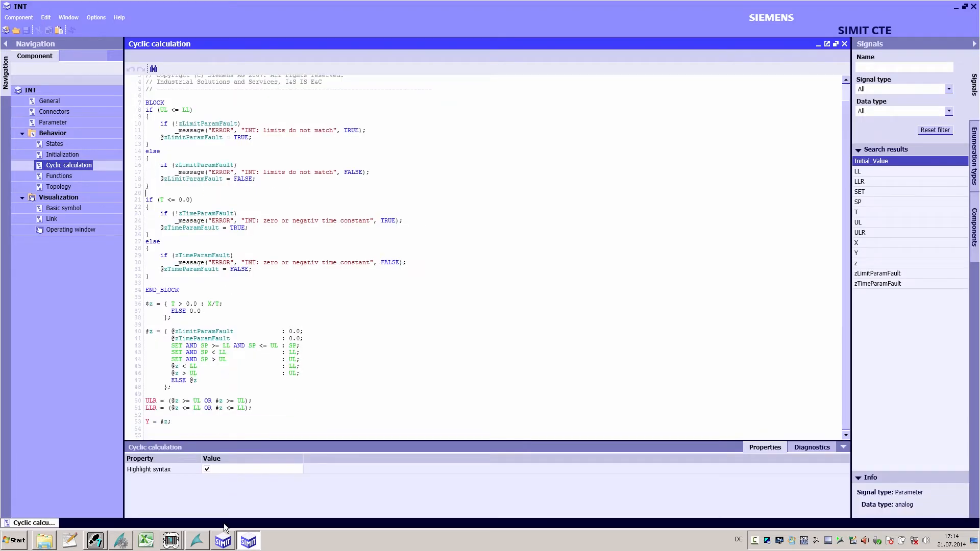
Step: Switch to the SIMIT project, select the INT user component, and return to the component editor
click(223, 541)
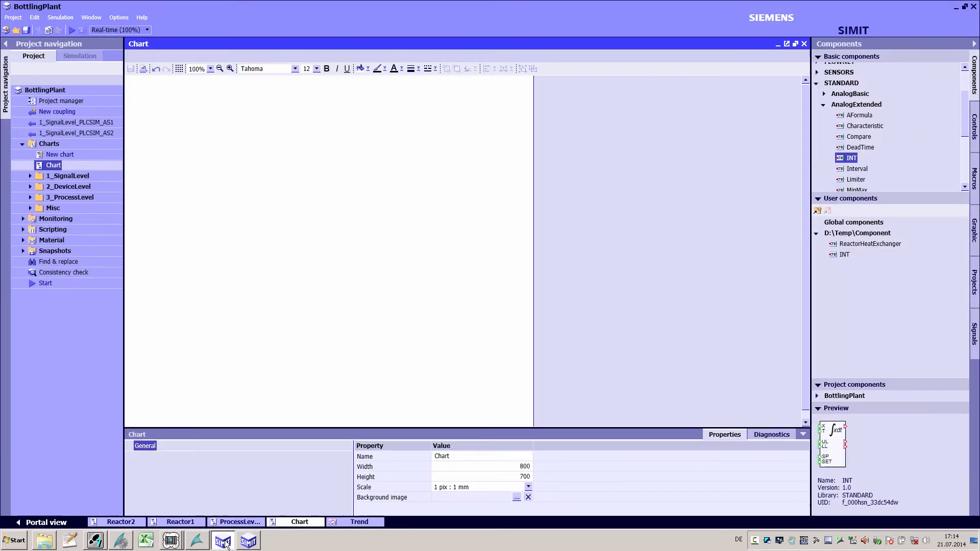
click(838, 256)
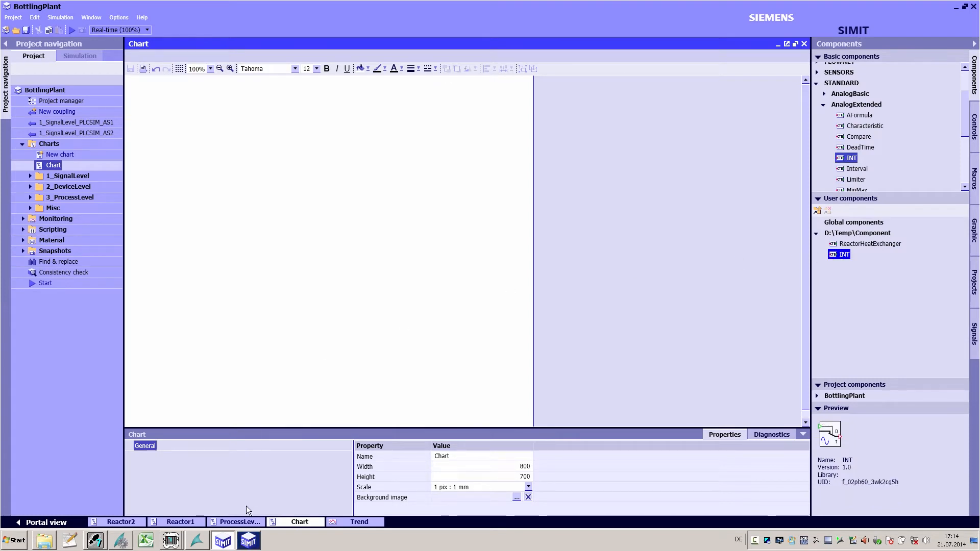
click(248, 540)
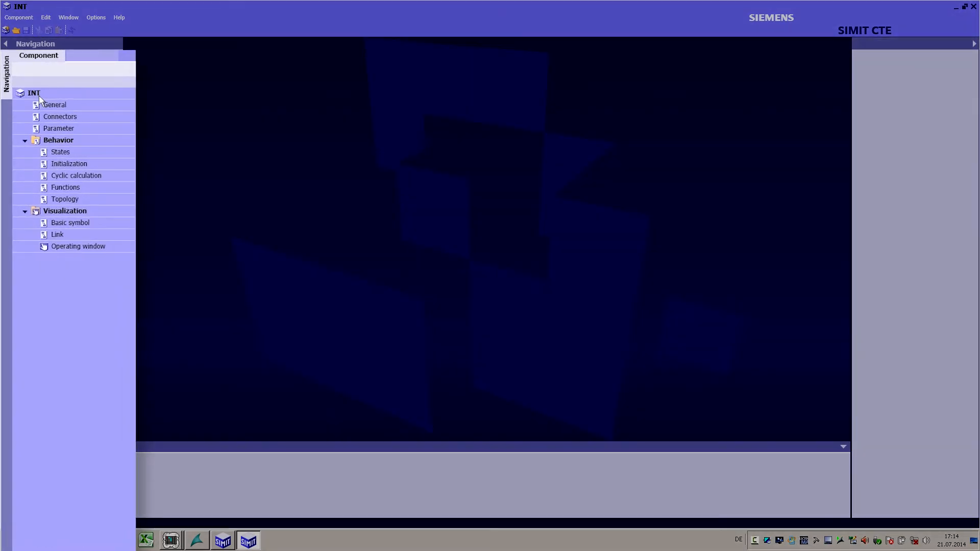
Step: Review the component's connectors, parameters, cyclic calculation code and basic symbol
click(39, 96)
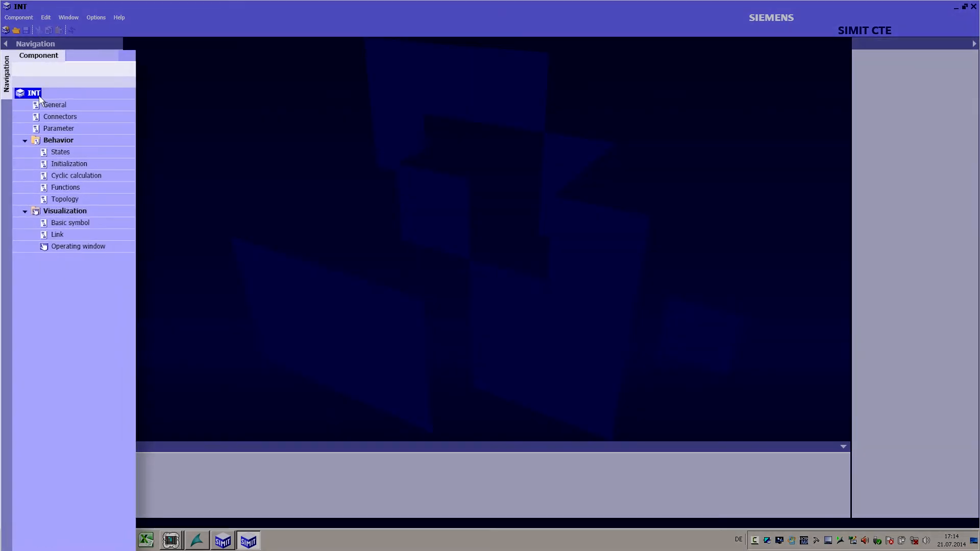
double_click(70, 119)
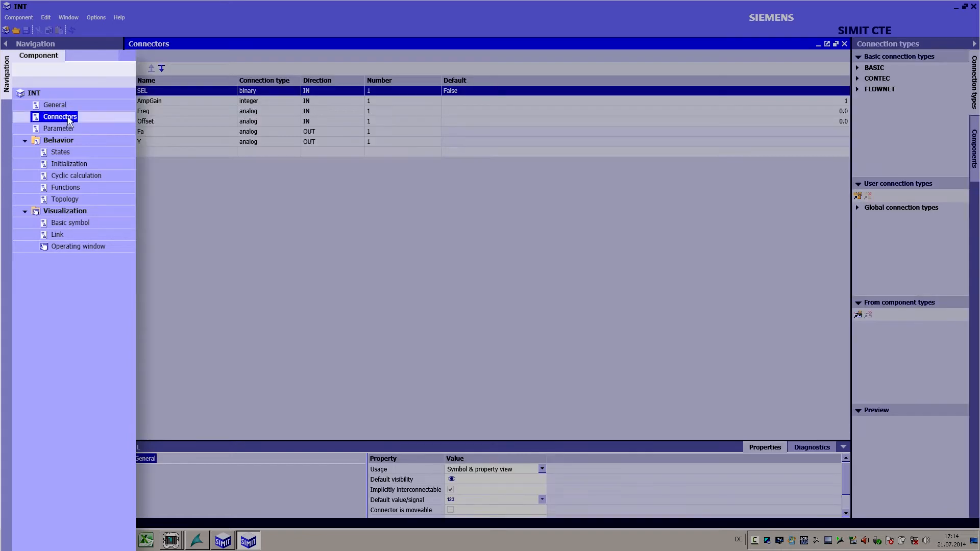
double_click(67, 129)
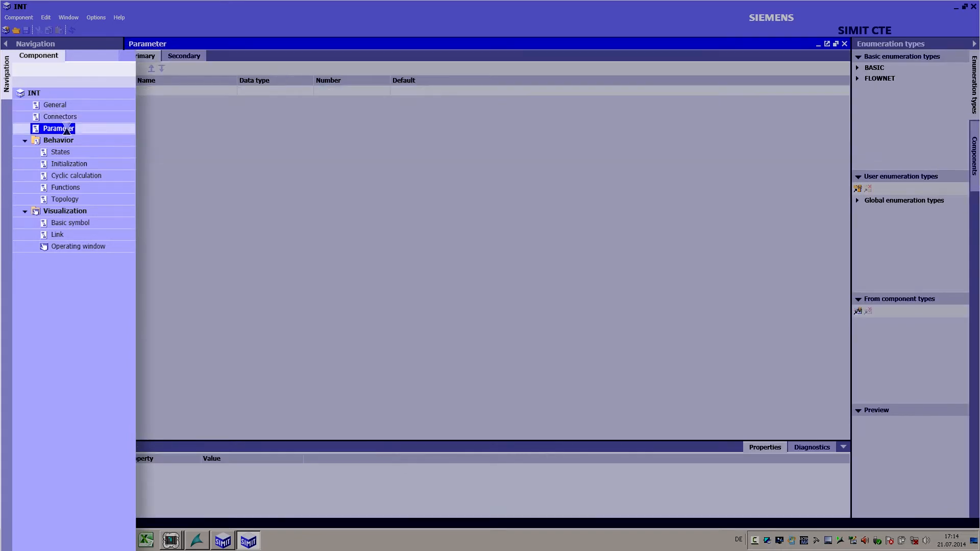
double_click(70, 176)
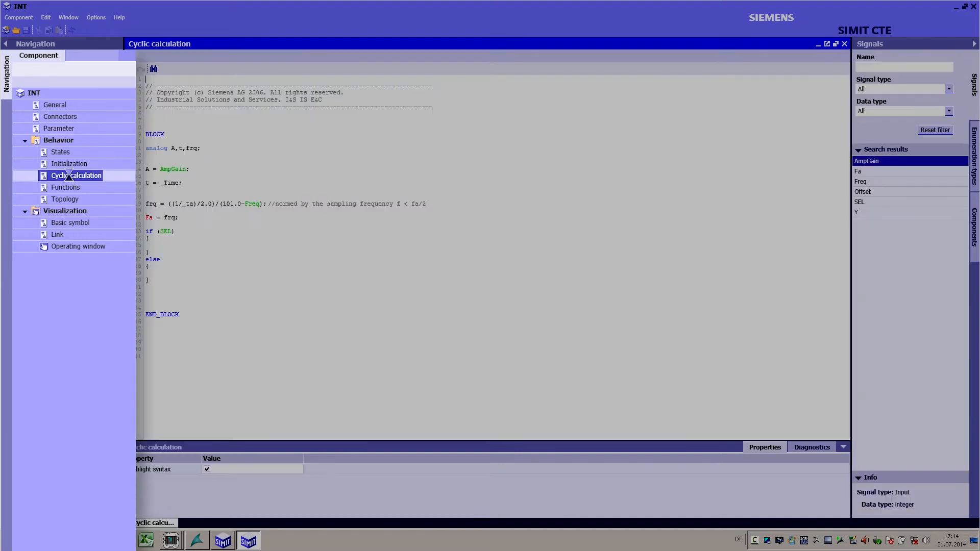
click(70, 213)
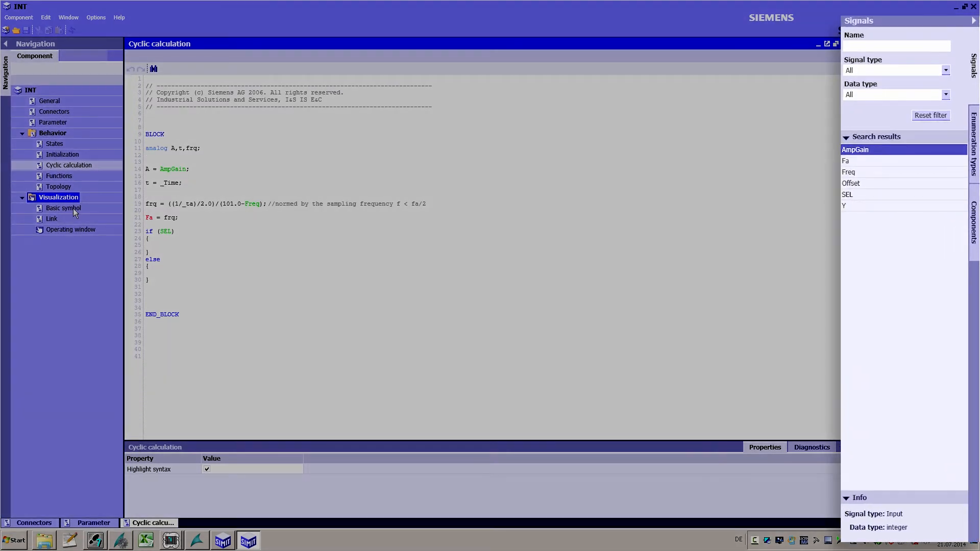
double_click(75, 211)
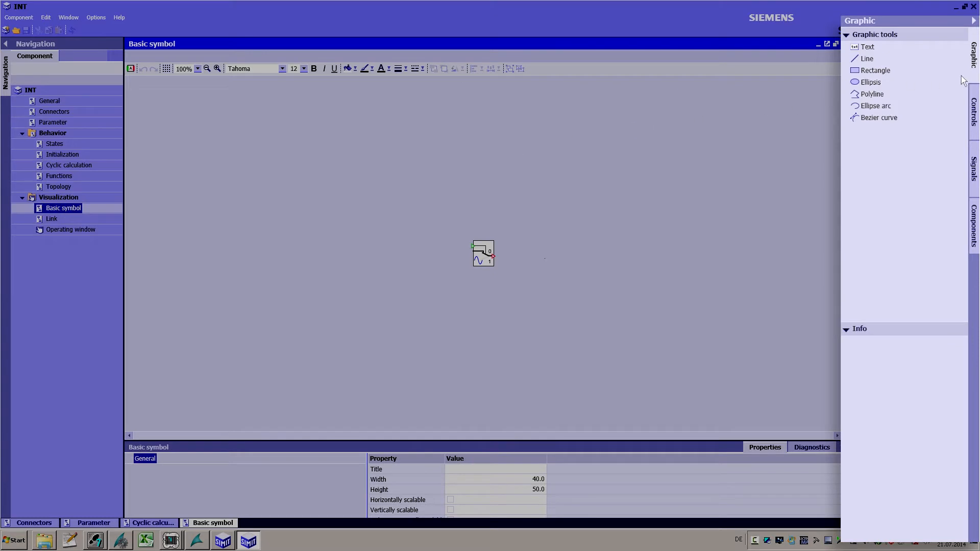
Step: Browse the Controls and Components panels and expand the INT component's Behavior folder
click(976, 128)
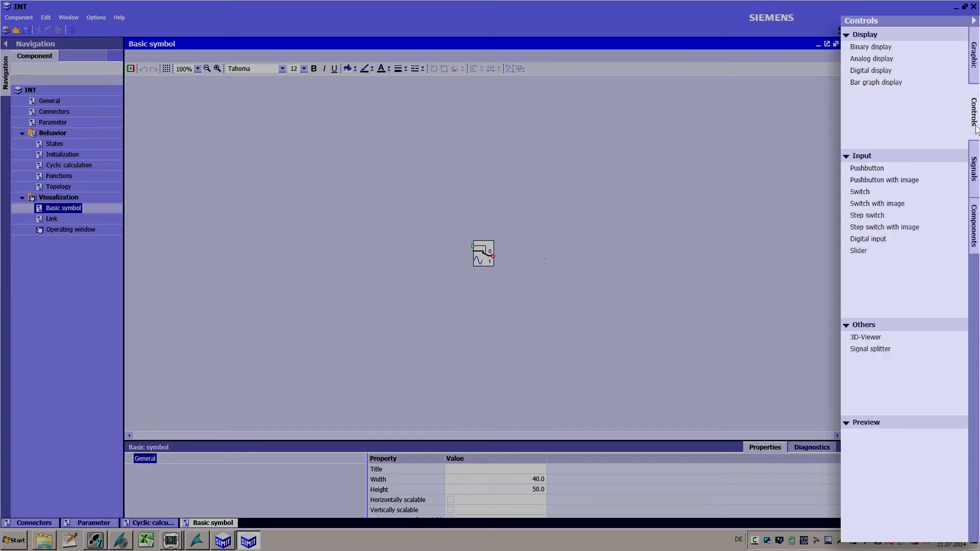
click(976, 226)
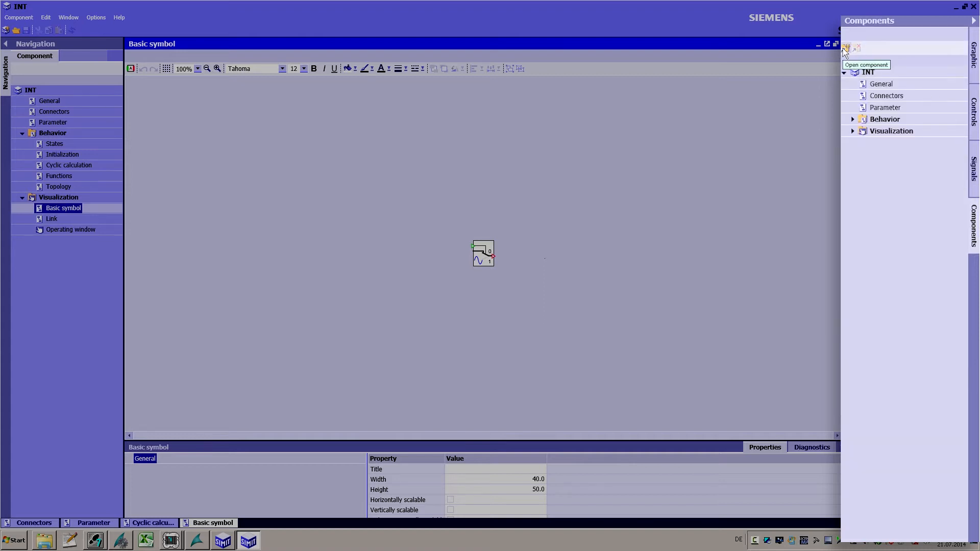
click(867, 73)
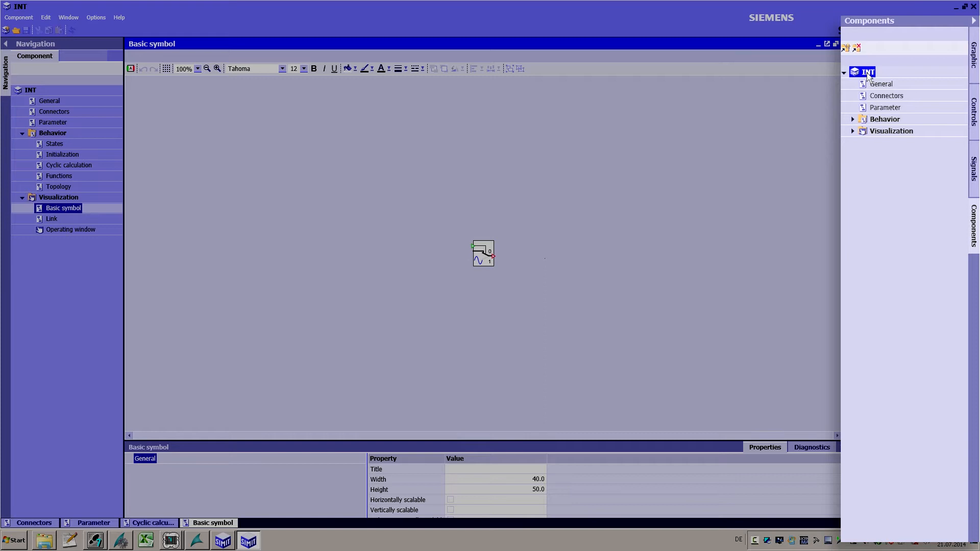
click(853, 119)
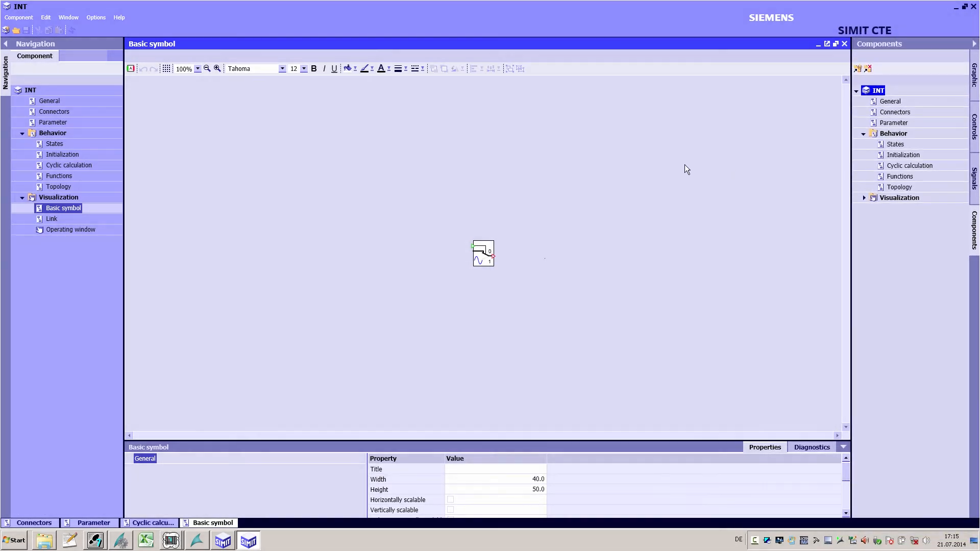
Step: Examine the visibility animation settings of the curve in the basic symbol
click(483, 256)
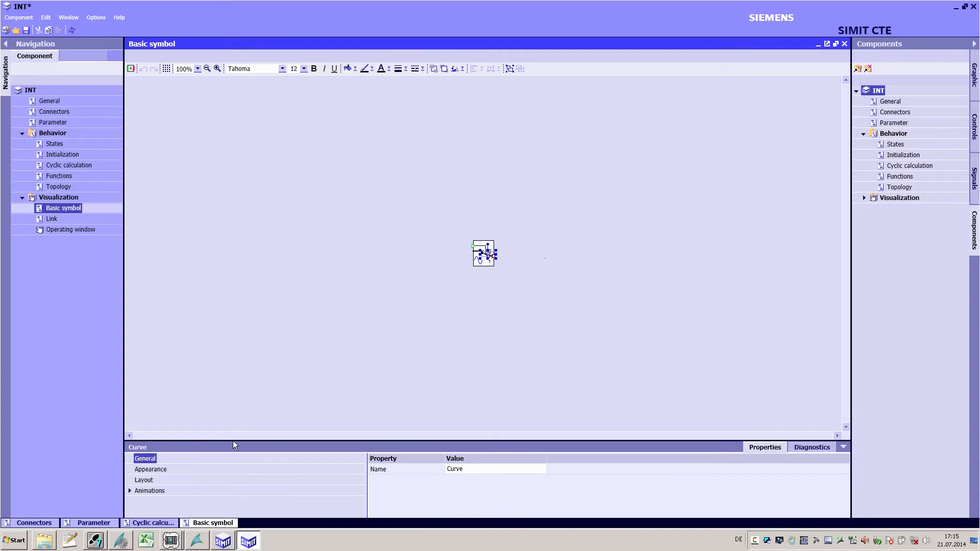
drag(233, 446, 254, 355)
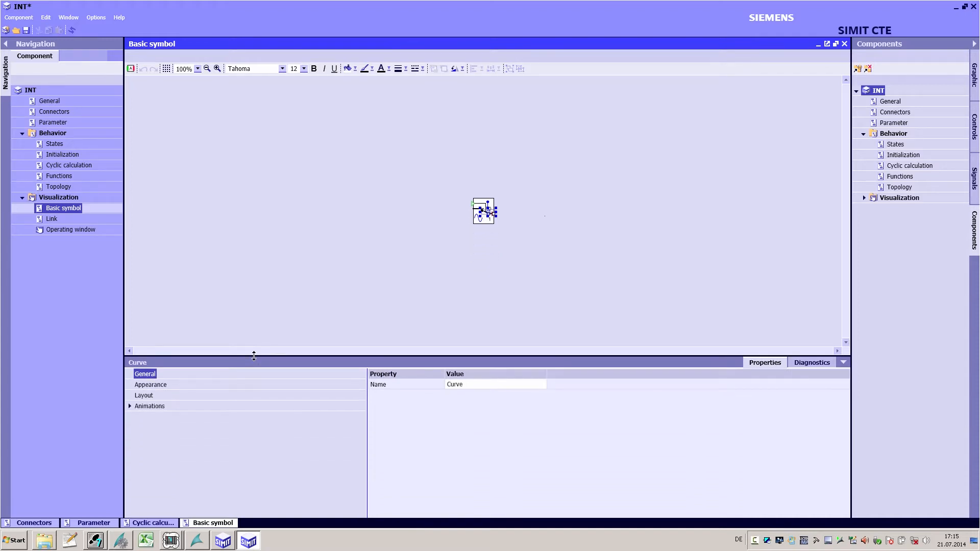
click(130, 407)
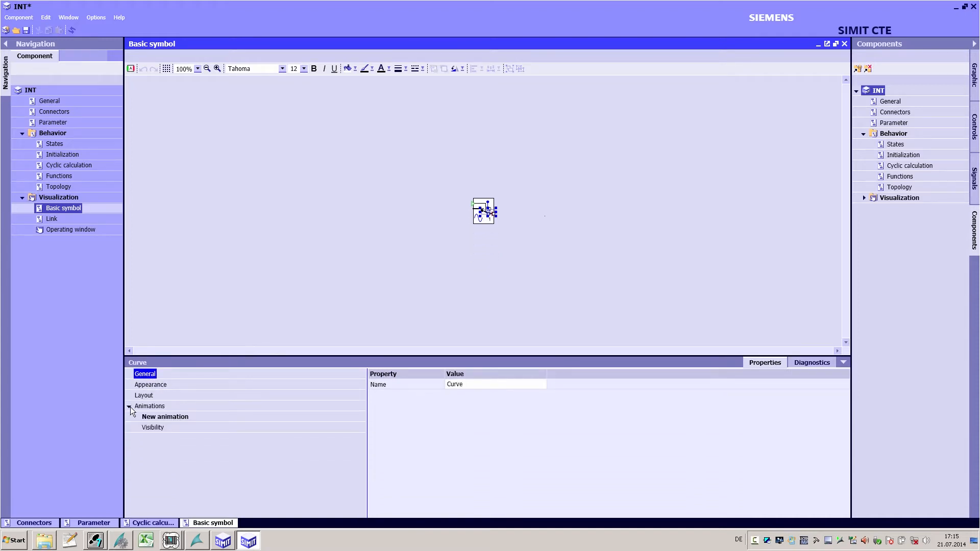
click(159, 408)
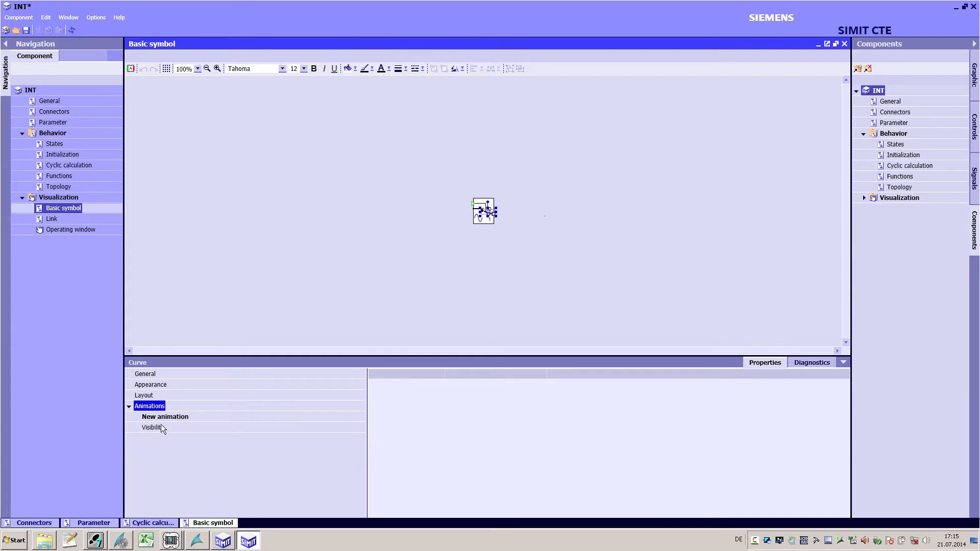
click(160, 428)
click(462, 384)
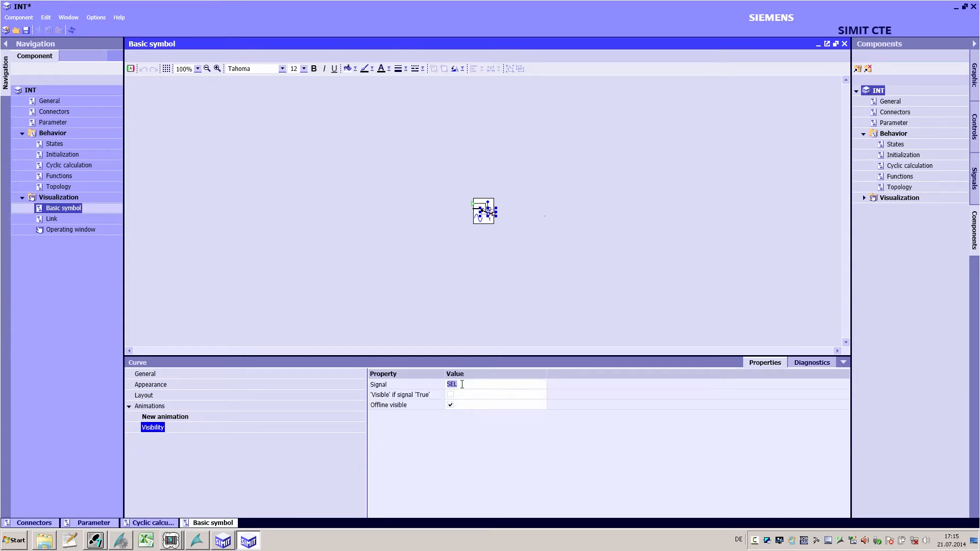
click(451, 268)
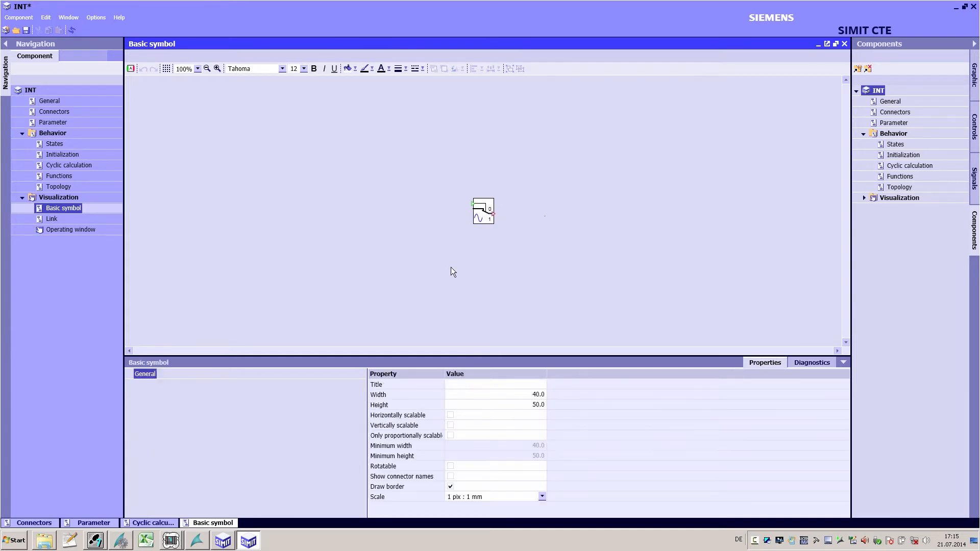
Step: In the General settings, rename the component SinusGen and set the library family to BCM
click(55, 99)
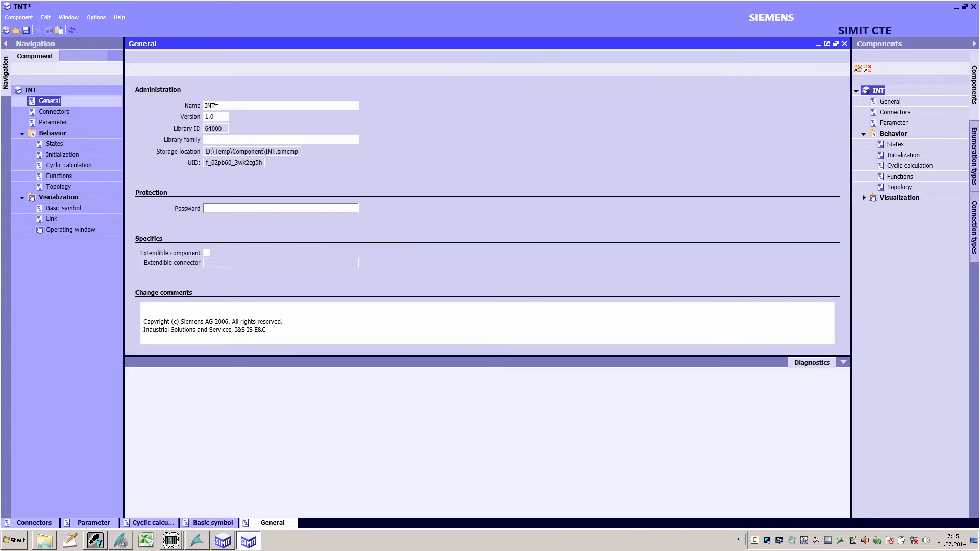
drag(224, 107, 191, 97)
text(SinusGen)
click(237, 139)
text(BCM123)
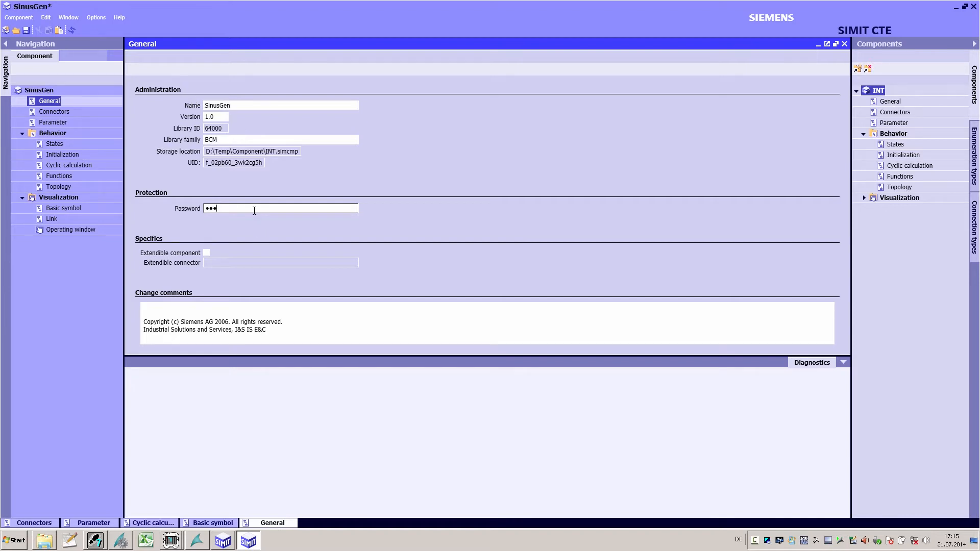
Step: Enter a component protection password, retype it to confirm, and save the component
click(24, 30)
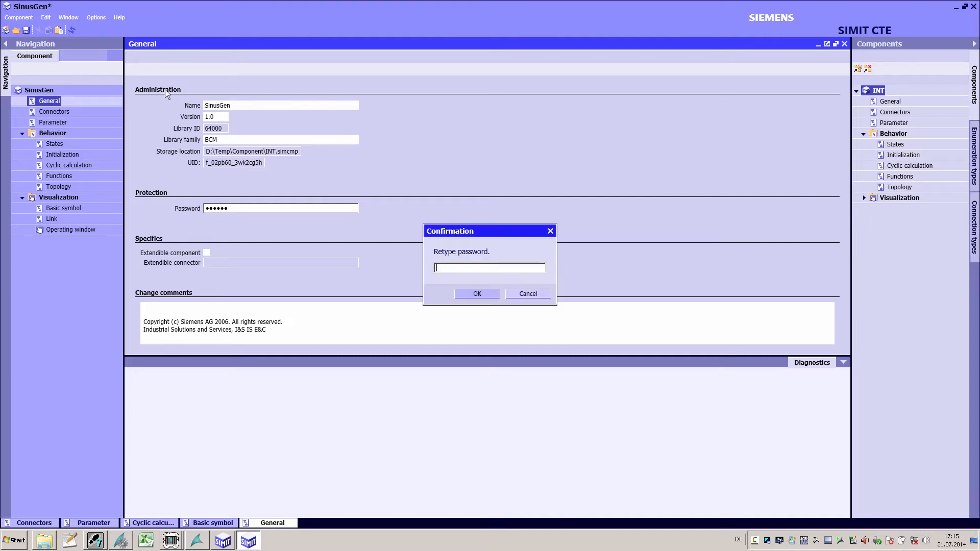
text(123456)
click(472, 294)
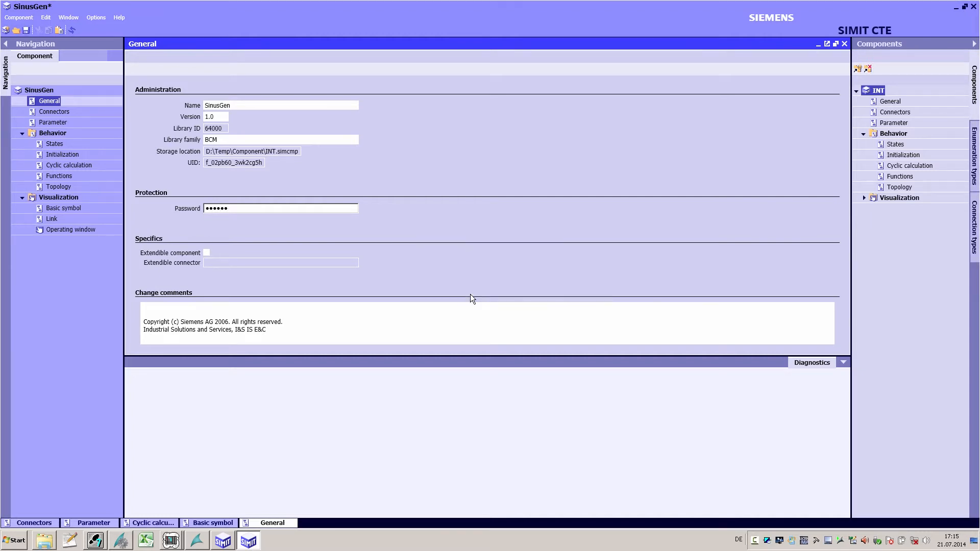
click(28, 32)
click(550, 349)
Step: Add analog input connectors named X0 and Amp to the connector list
click(54, 112)
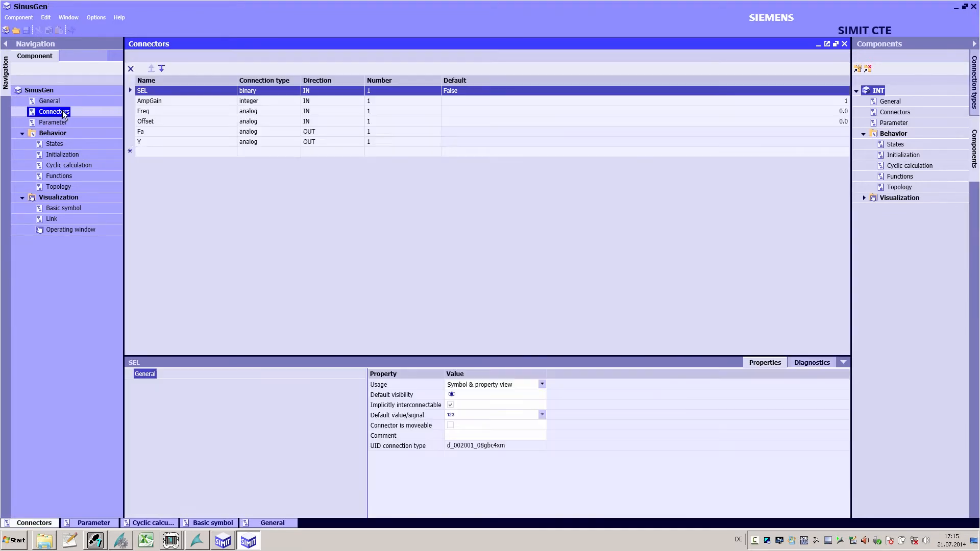
click(148, 152)
text(X0)
key(Return)
text(Am)
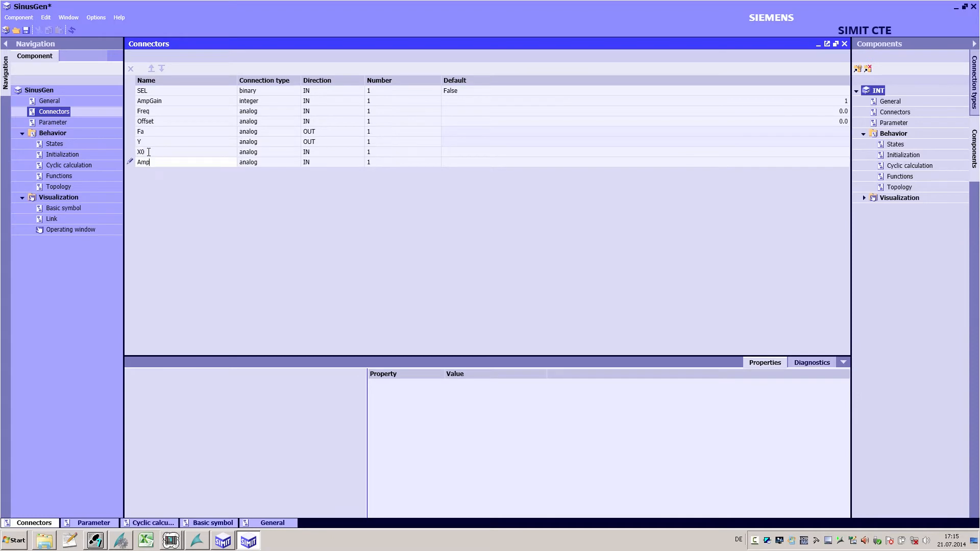
text(p)
key(Return)
Step: Change the usage setting of the Amp connector
click(166, 164)
click(543, 385)
click(520, 409)
Step: Add a parameter t_norm with a default value of 1000
click(58, 121)
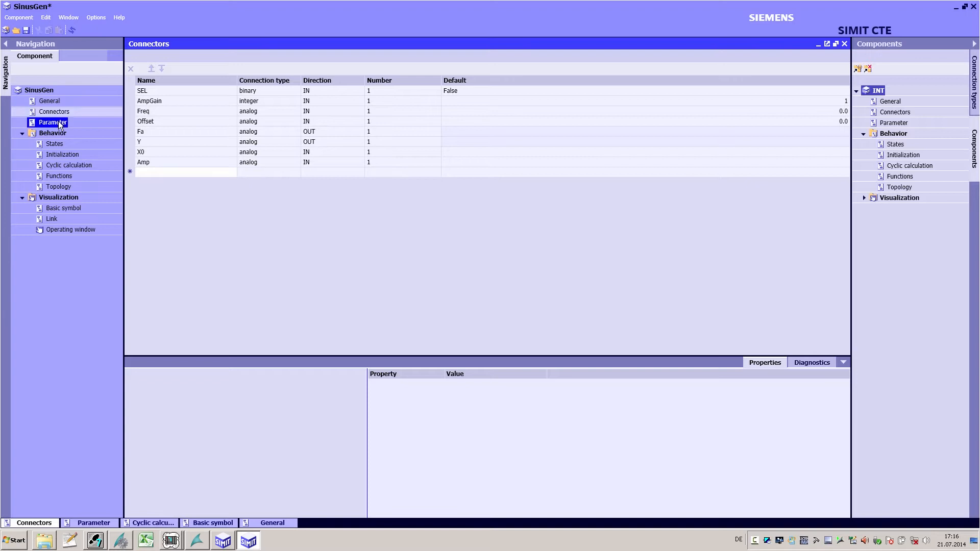
click(145, 90)
text(t_norm)
click(675, 92)
text(1000)
key(Return)
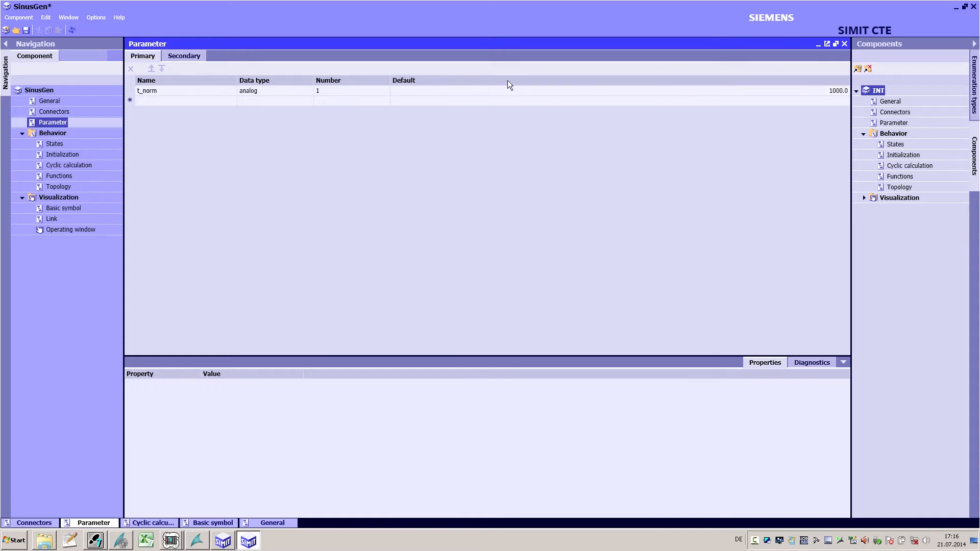
Step: Save the component and place a SinusGen instance onto the chart in the SIMIT project
click(28, 31)
click(498, 289)
click(225, 539)
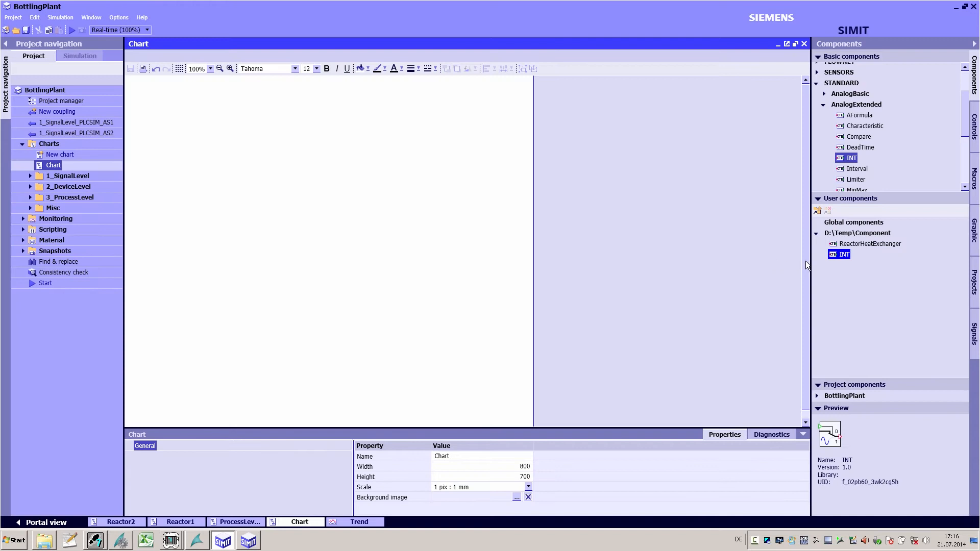
drag(842, 268, 281, 113)
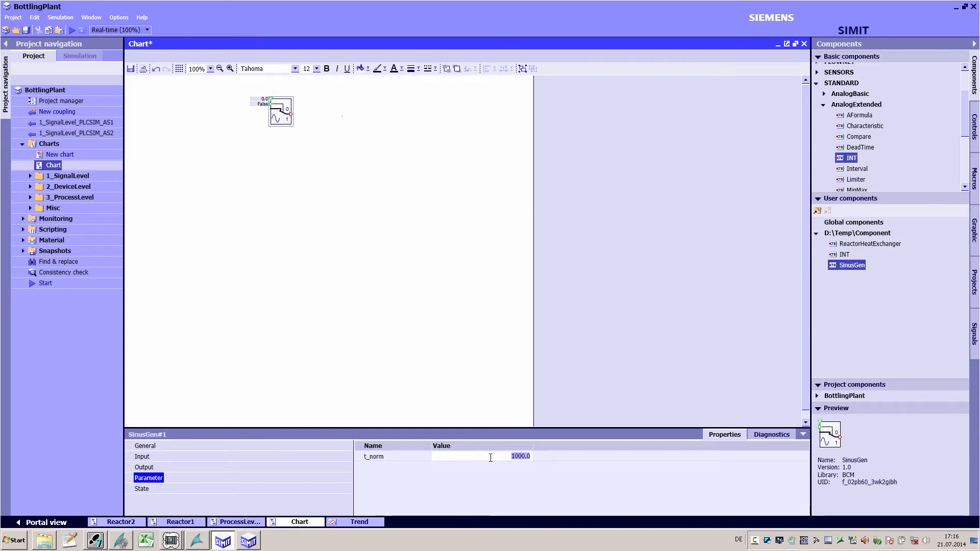
Step: Back in the component editor, add a state n with state type Continuous
click(248, 540)
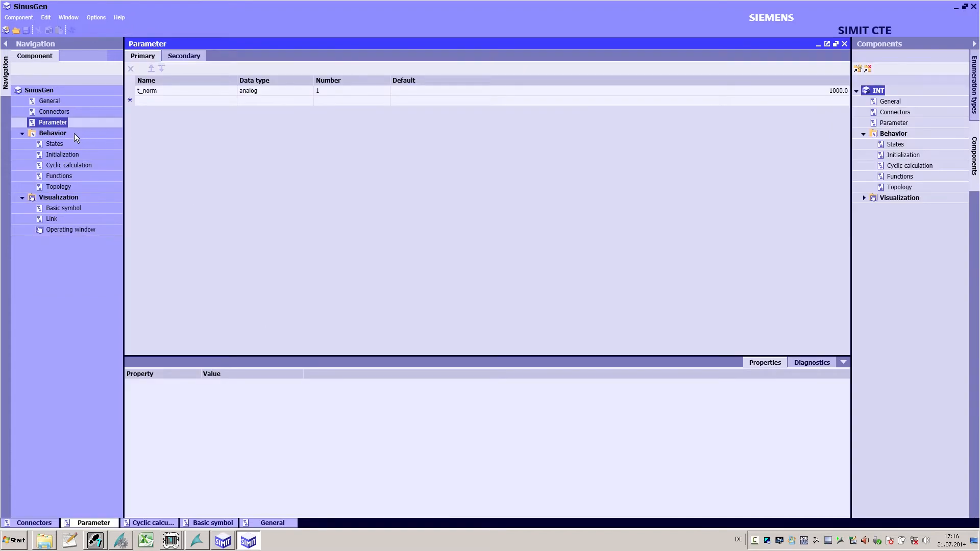
click(55, 144)
click(162, 89)
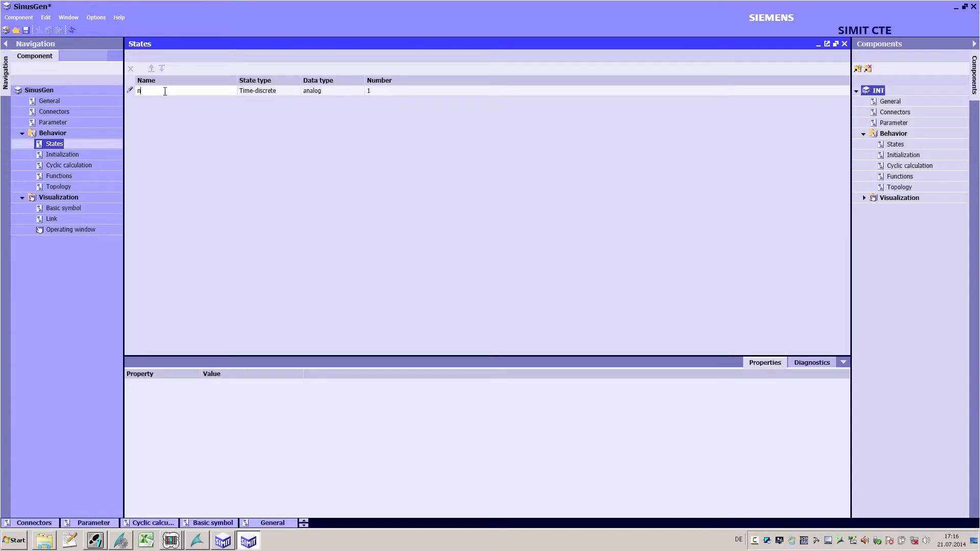
click(284, 89)
click(293, 93)
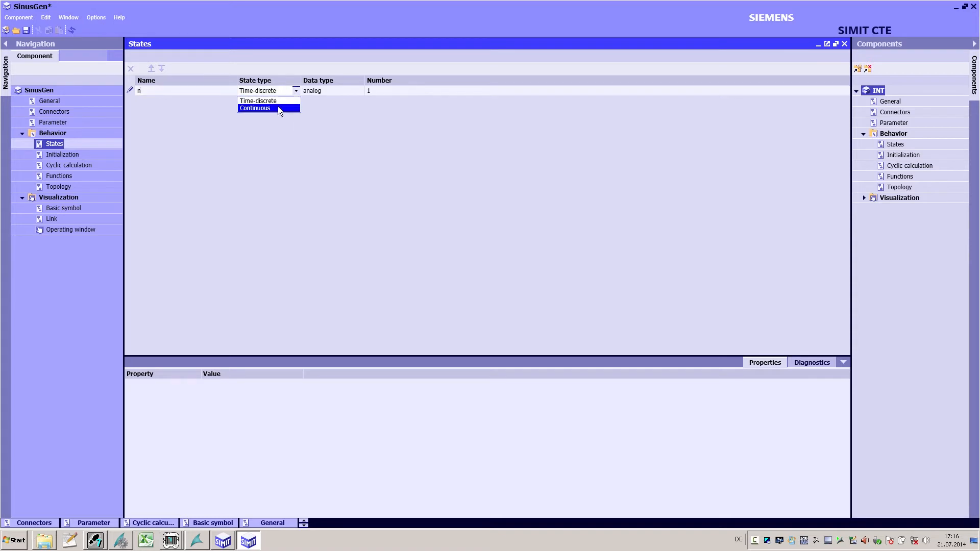
click(279, 108)
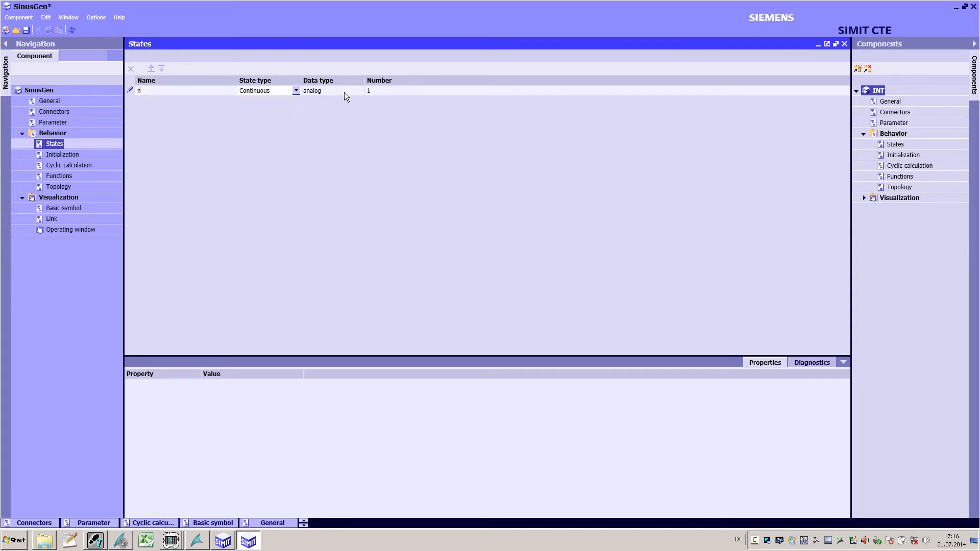
Step: Confirm the new state and add the statement Y = 10 to the component's initialization code
key(Return)
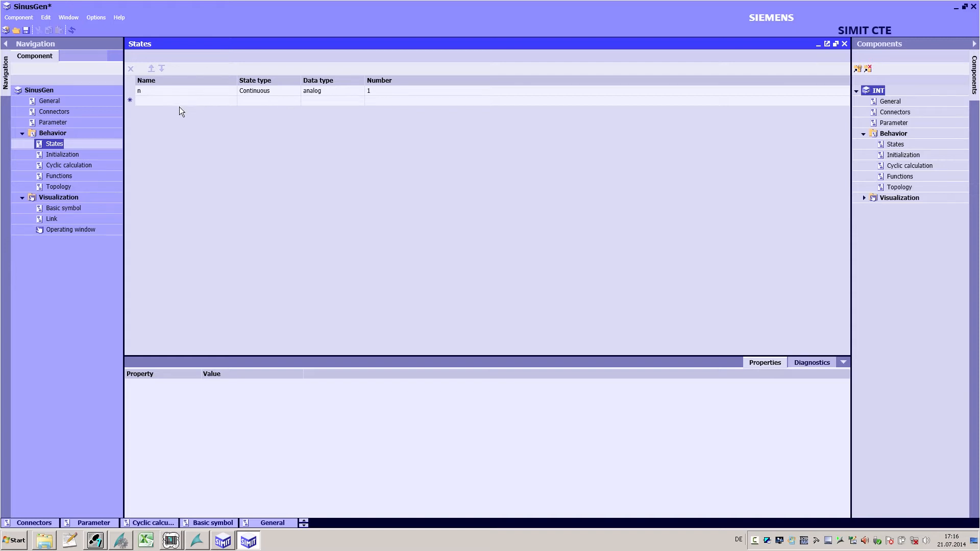
click(69, 155)
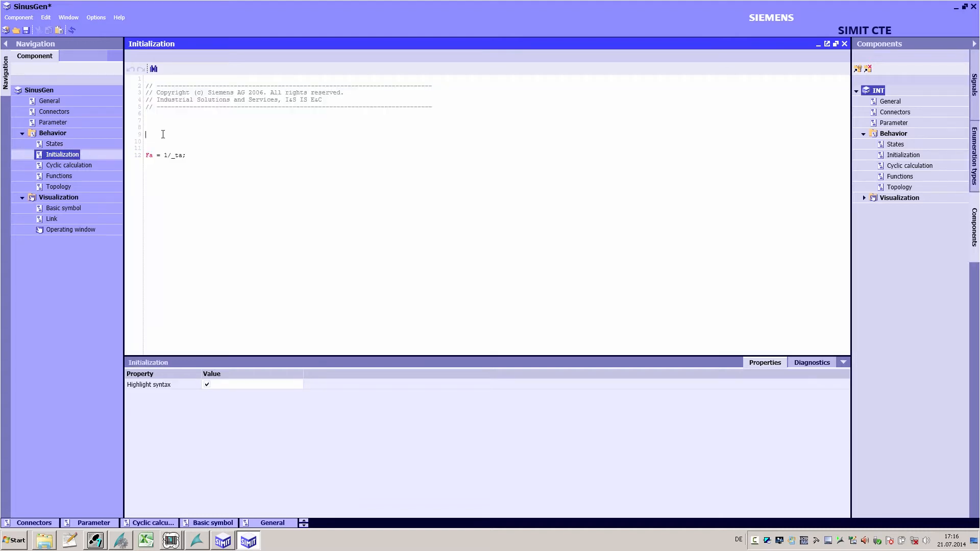
text(Y = 10)
Step: In the cyclic calculation, multiply the amplitude by Amp and divide the time by t_norm
click(74, 163)
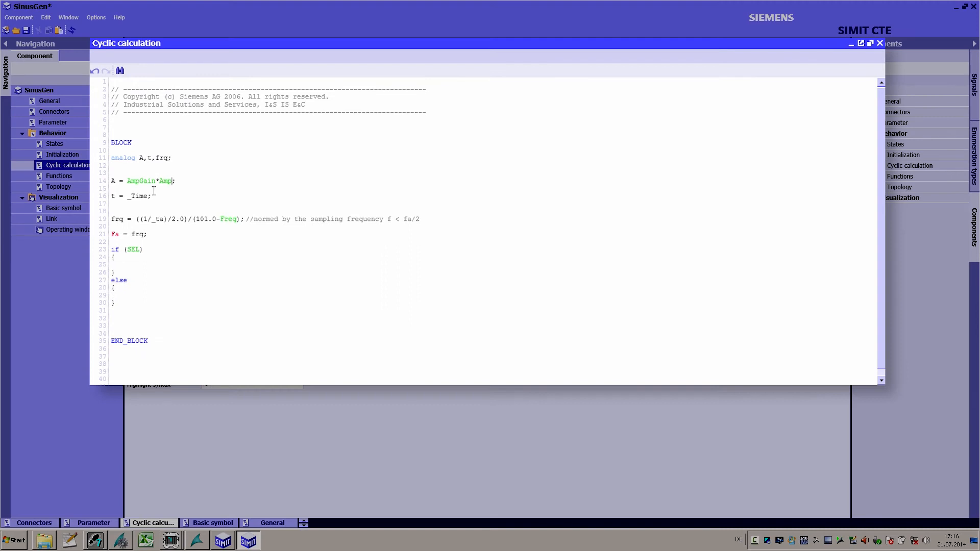
click(149, 196)
text(*t_norm)
Step: In the if (SEL) branch, compute Y = A*_sin(2.0*_PI*frq*t)+ Offset;
click(135, 264)
text(Y = A*_sin(2.0*_PI*frq*t)+ Offset;)
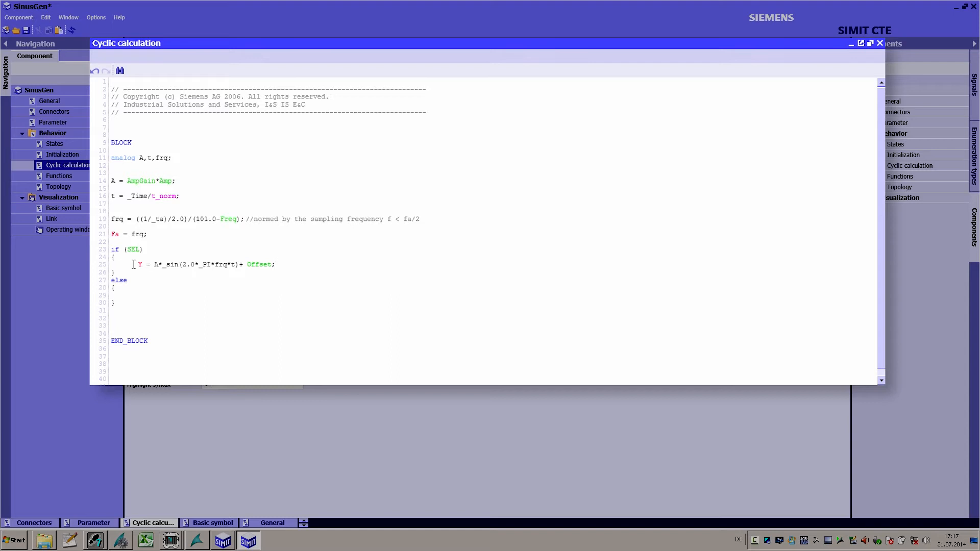
drag(150, 264, 231, 262)
click(248, 261)
double_click(254, 263)
drag(111, 219, 236, 224)
Step: In the else branch, set Y = X0;
click(156, 297)
text(Y = X0;)
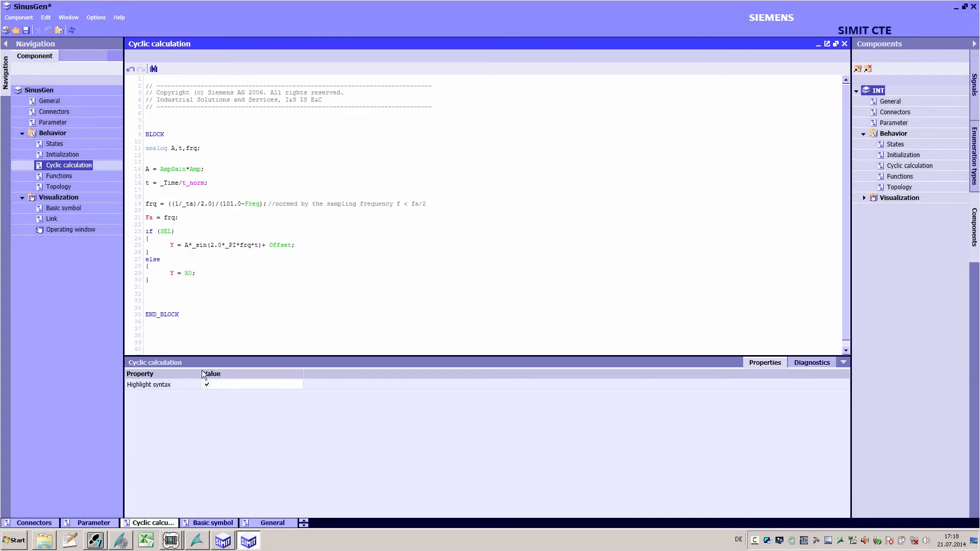
click(207, 385)
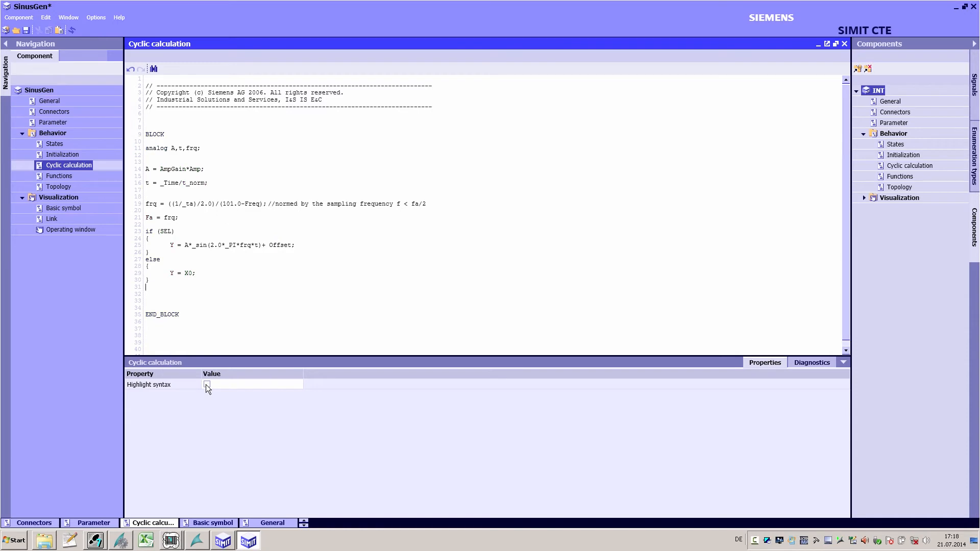
click(206, 384)
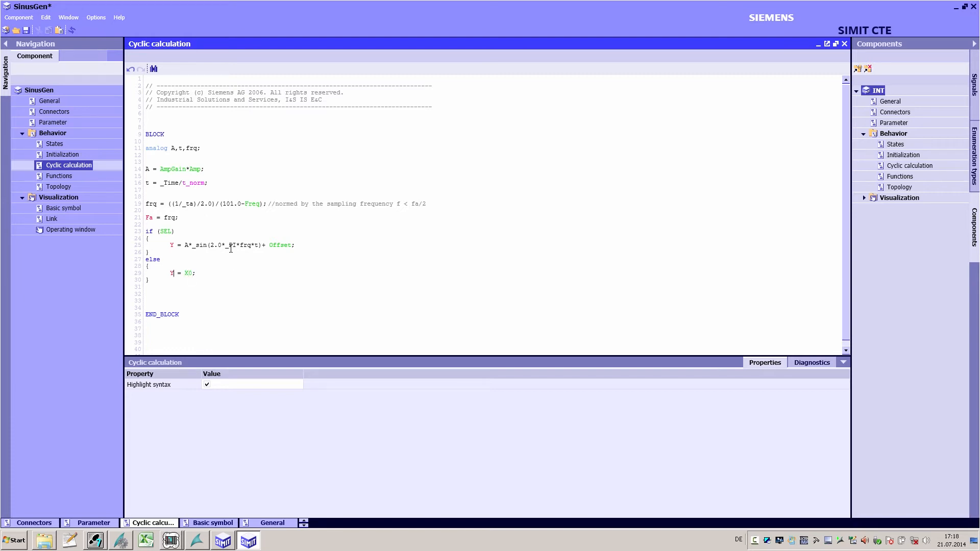
double_click(149, 231)
drag(162, 260, 146, 262)
drag(174, 136, 145, 132)
drag(187, 313, 146, 313)
Step: Review the Functions and Topology sections, then open the basic symbol and zoom in on it
click(67, 176)
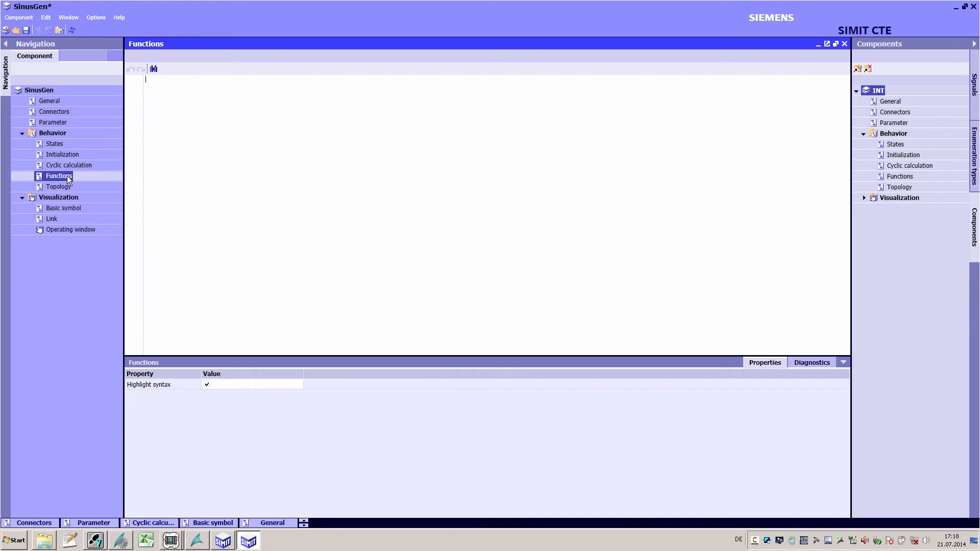
click(67, 186)
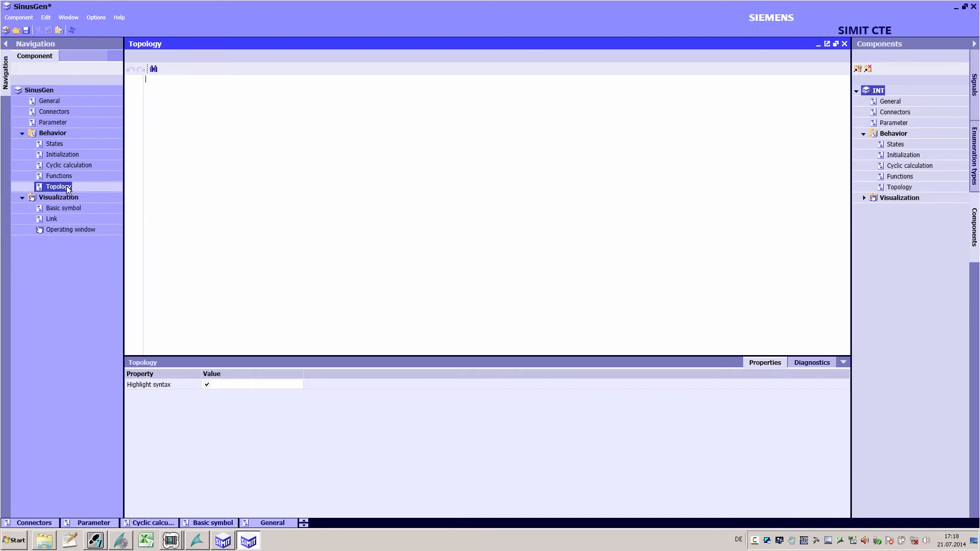
click(69, 207)
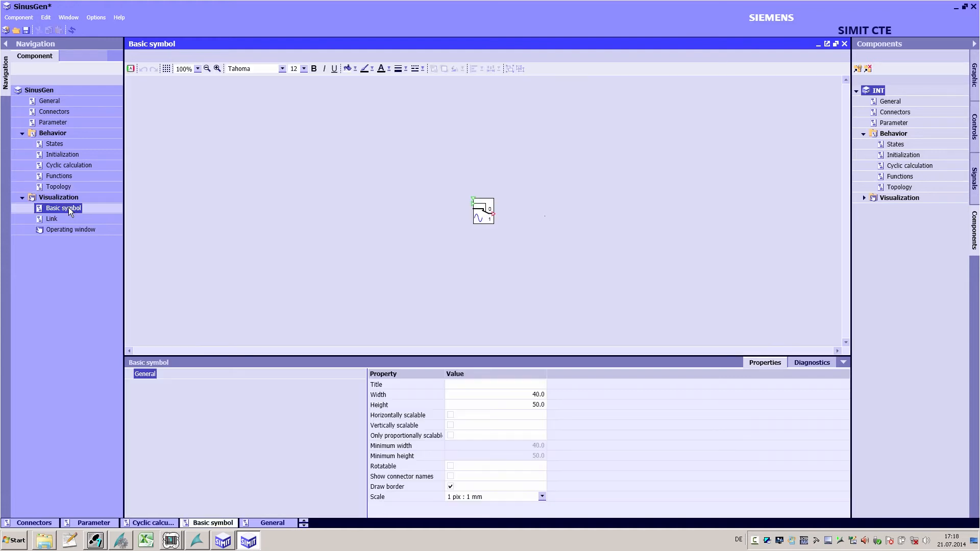
click(217, 72)
click(216, 70)
click(216, 70)
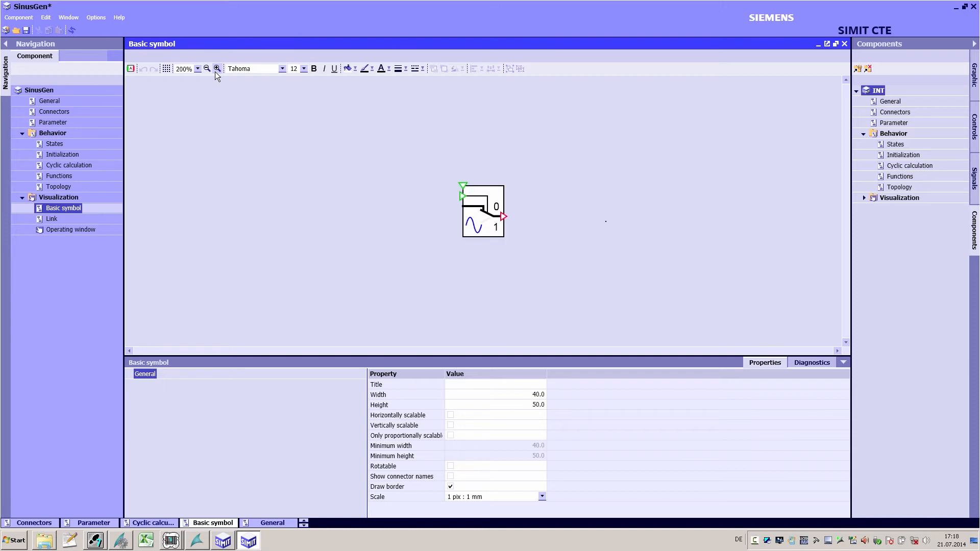
click(217, 70)
Step: Inspect the Visibility animation of the curve in the basic symbol
drag(443, 158, 426, 199)
click(489, 234)
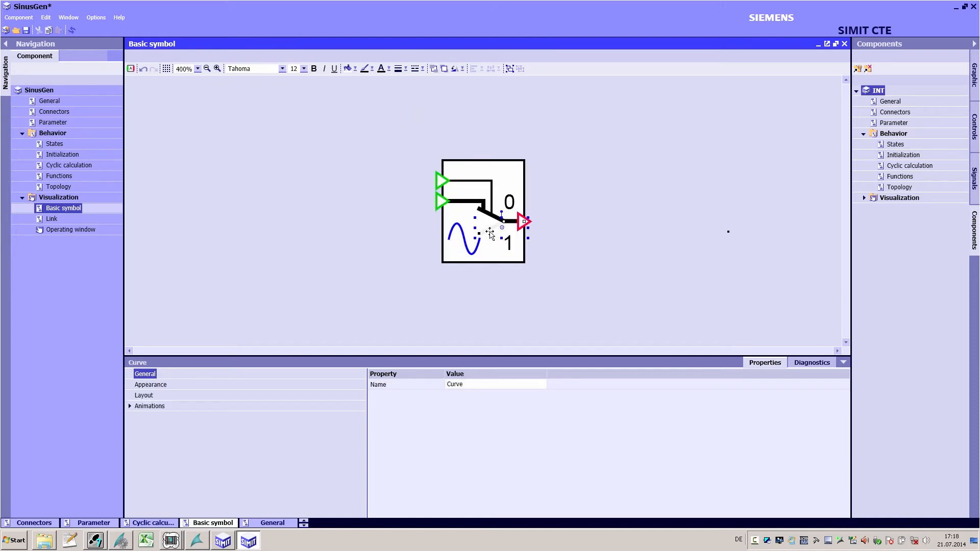
click(135, 406)
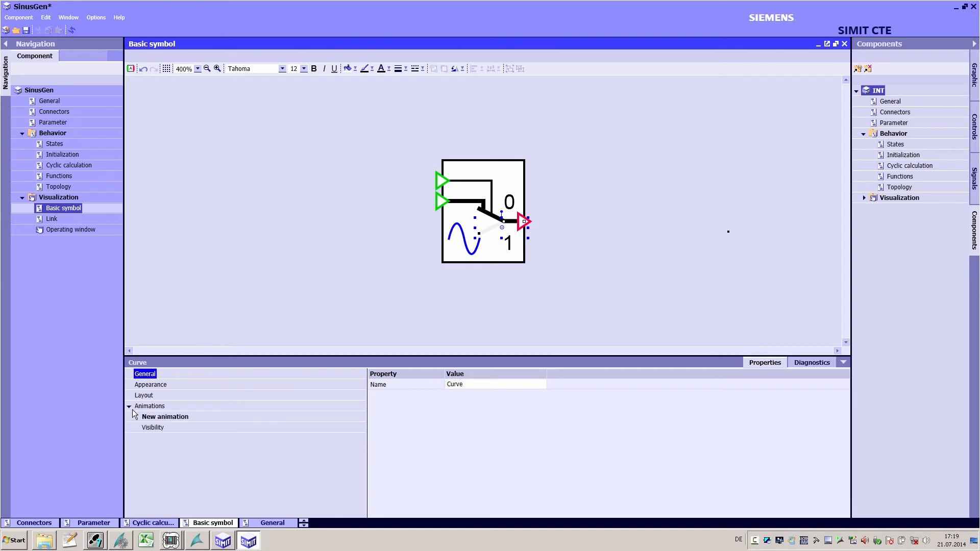
click(153, 428)
click(451, 405)
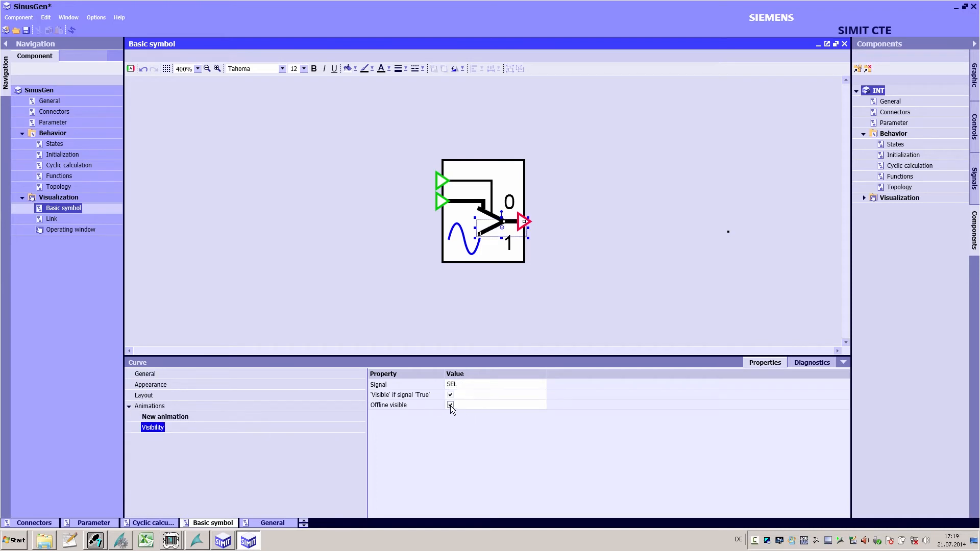
click(450, 405)
Step: In the link symbol, add a Scaling animation to the sine curve driven by signal Amp, stretching it vertically
click(54, 219)
click(204, 69)
click(205, 68)
click(204, 69)
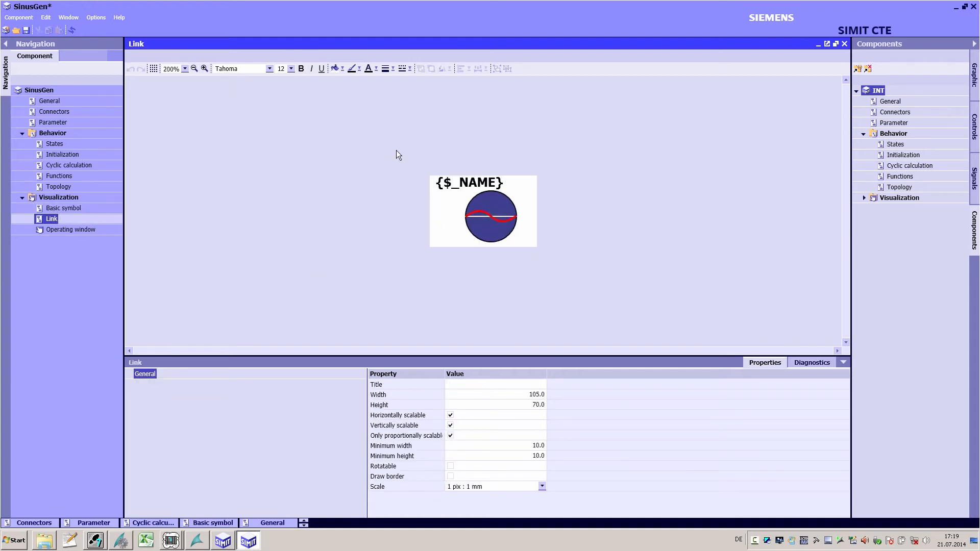
click(486, 213)
click(130, 408)
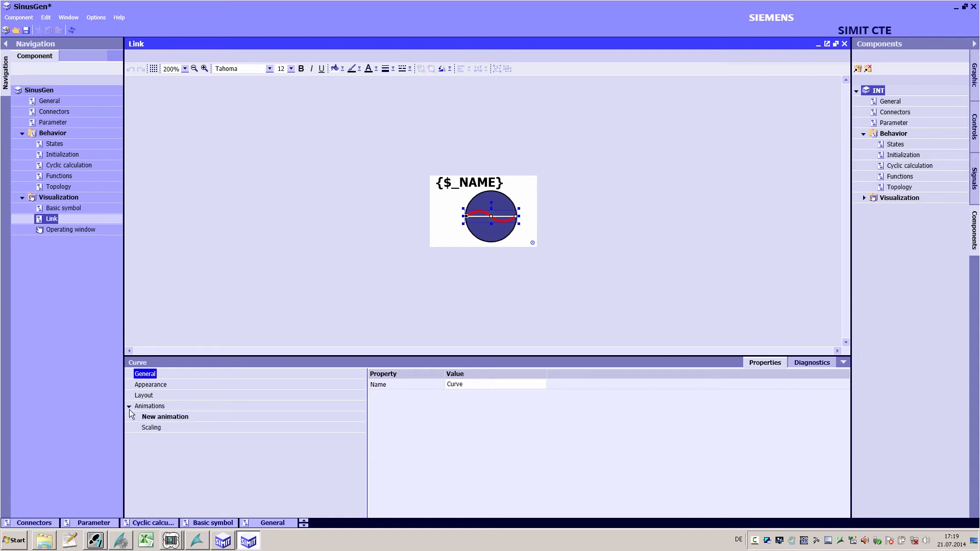
double_click(171, 420)
click(435, 261)
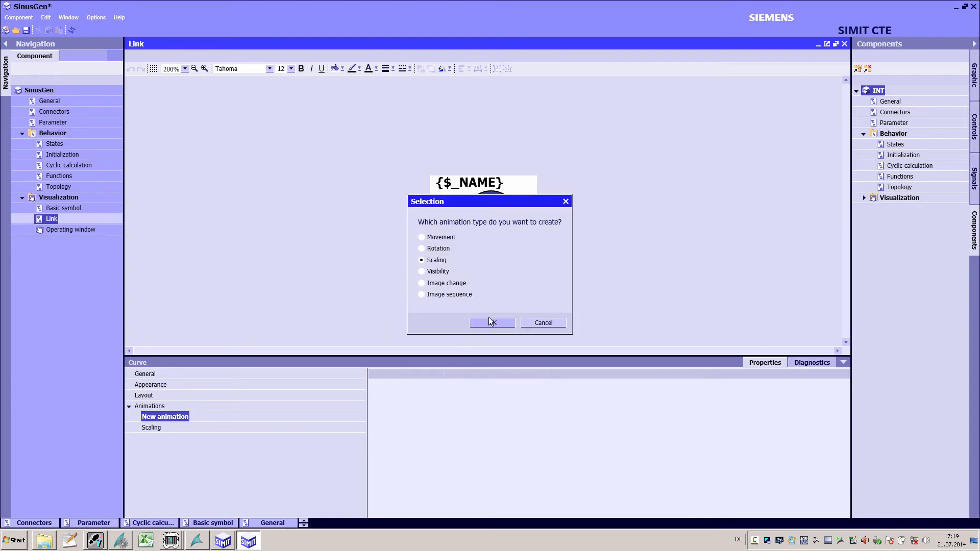
click(492, 323)
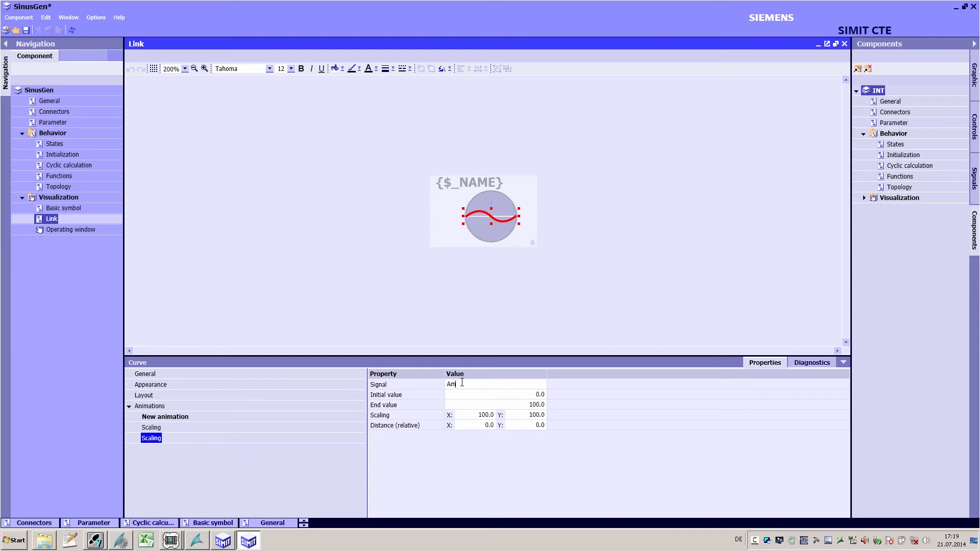
drag(492, 208, 491, 238)
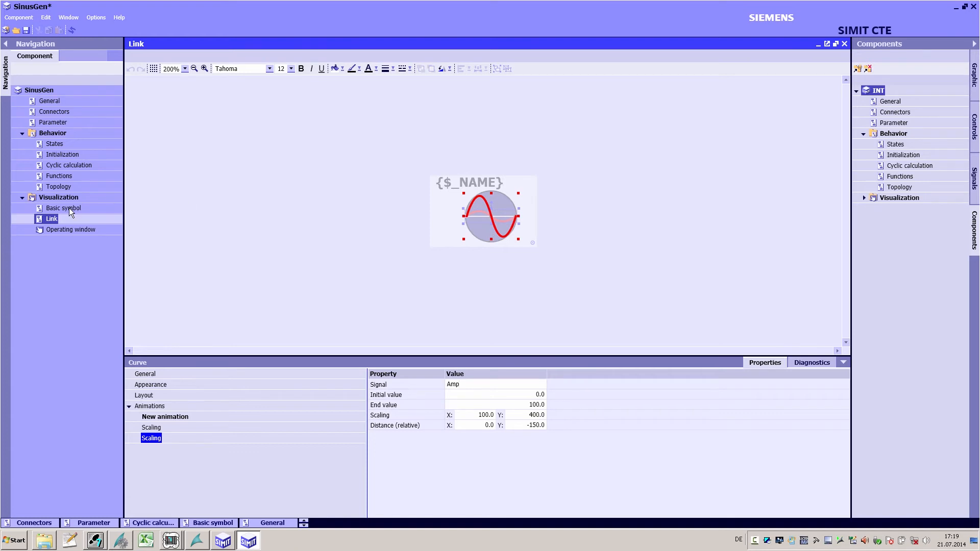
Step: Open the operating window and place a Switch control below the On label
click(66, 230)
click(205, 68)
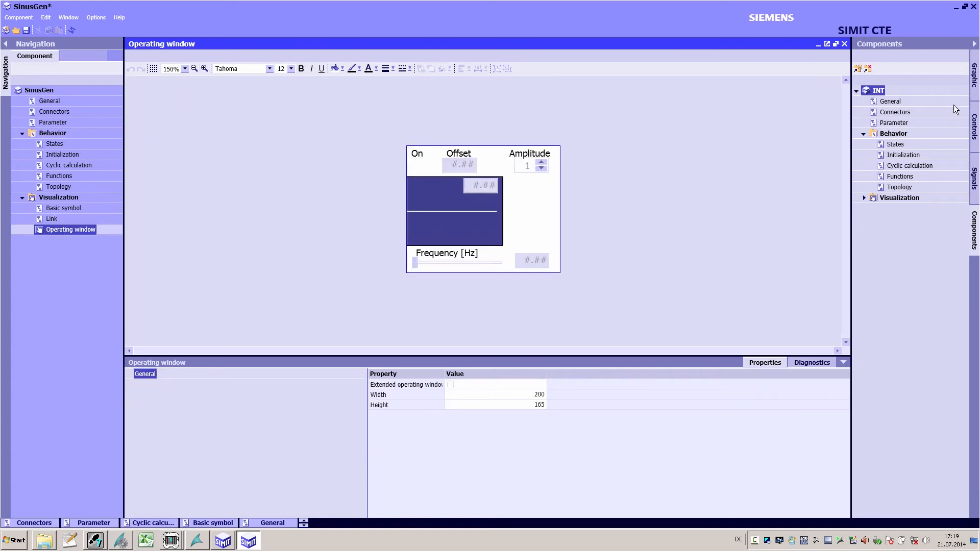
click(974, 127)
drag(871, 199, 419, 166)
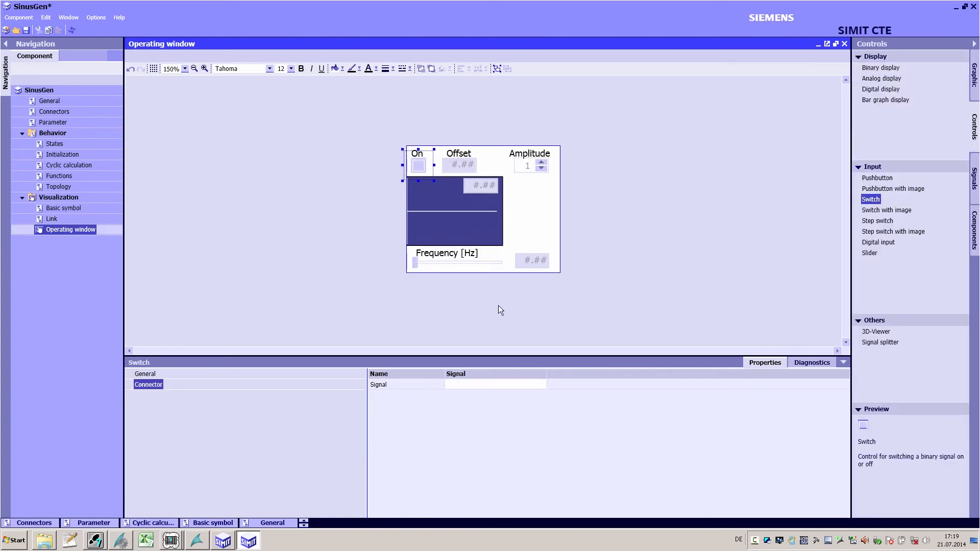
Step: Add a Slider control beside the plot and connect it to the Amp signal
drag(888, 253, 544, 212)
click(473, 384)
text(A)
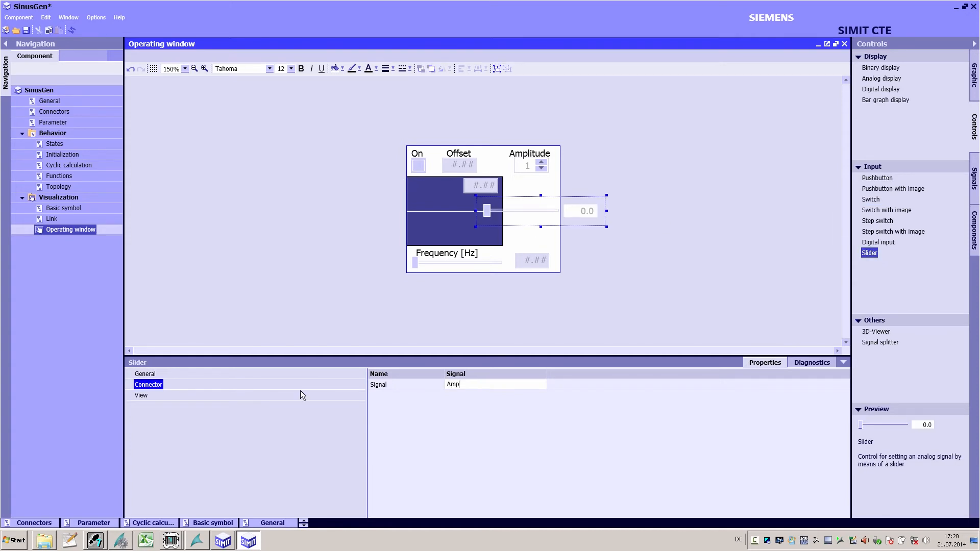
text(mp)
Step: Make the slider vertical without a value display and fit it under the Amplitude spinner
click(301, 395)
click(462, 415)
click(462, 434)
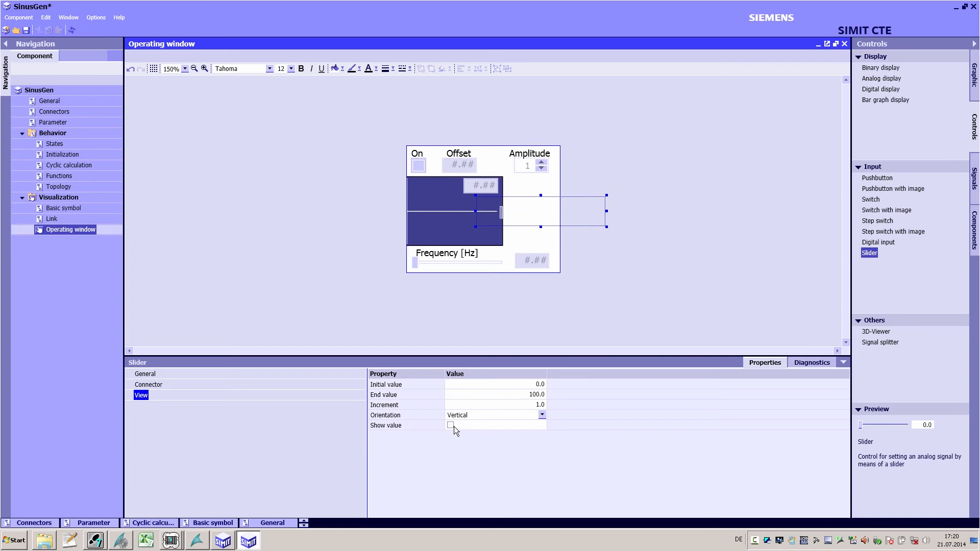
mouse_move(475, 210)
mouse_down()
mouse_move(510, 211)
mouse_move(556, 257)
mouse_up()
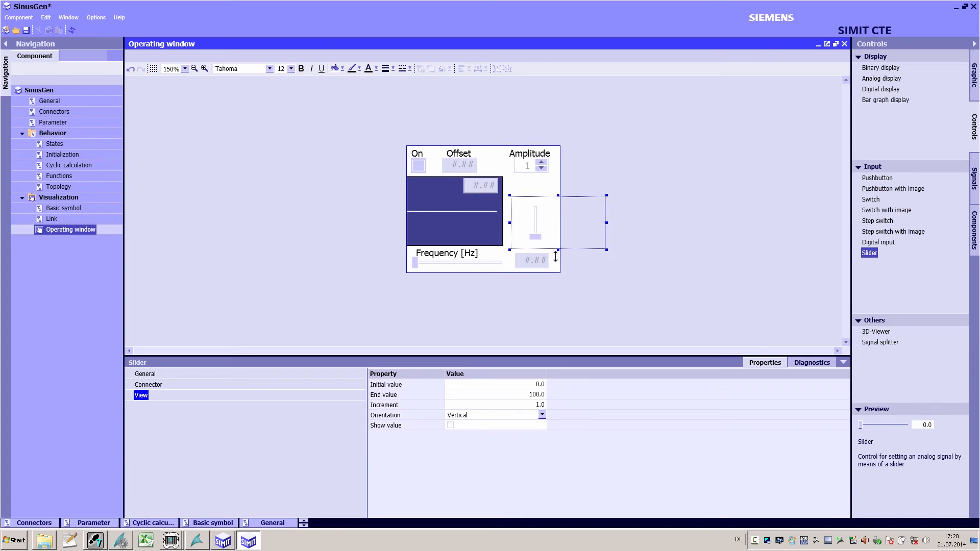
drag(558, 195, 558, 169)
drag(603, 214, 552, 216)
Step: Draw a Bezier sine curve across the plot area and set its line colour and width
click(975, 76)
click(888, 132)
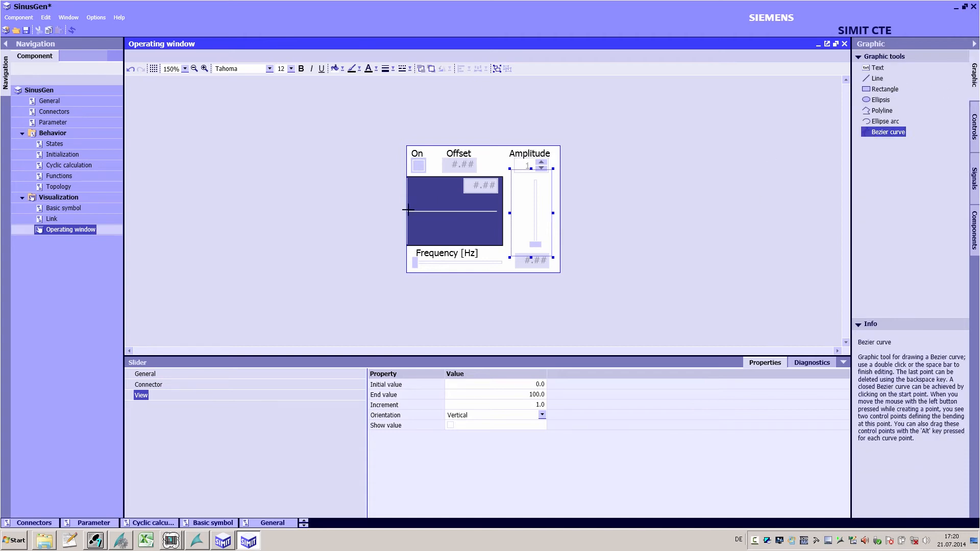
drag(450, 210, 472, 282)
double_click(497, 210)
click(359, 69)
click(363, 102)
click(393, 68)
click(403, 92)
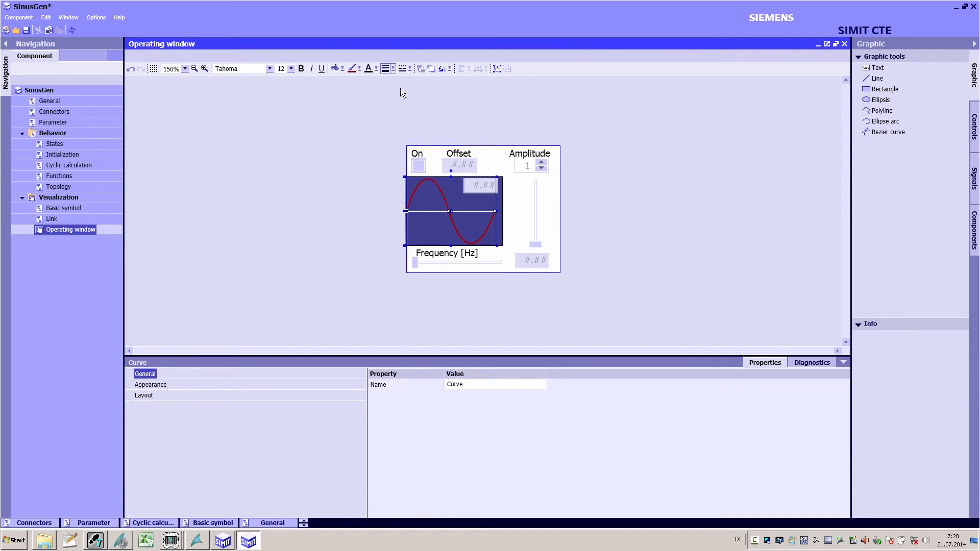
Step: Save the component and switch back to the SIMIT project
click(24, 33)
click(515, 289)
click(223, 542)
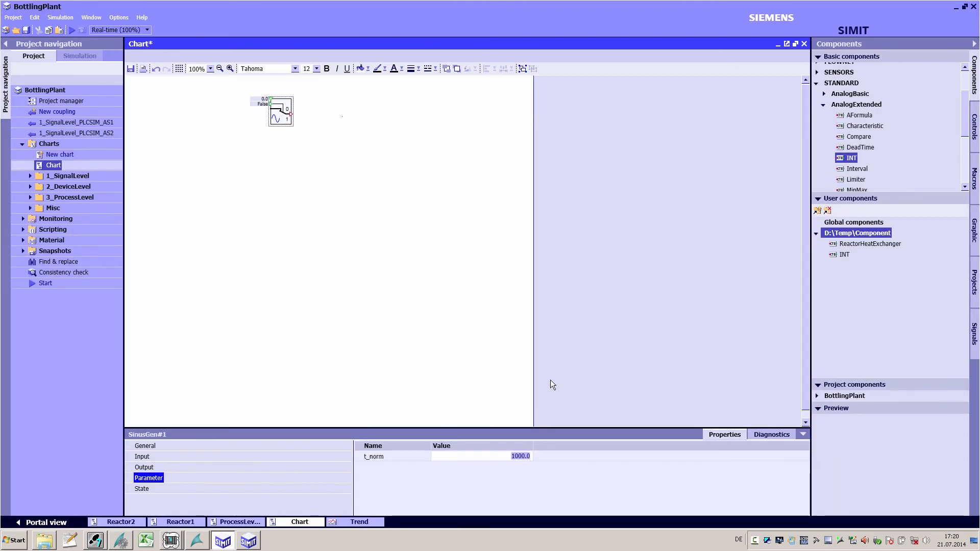
Step: Place a new SinusGen instance on the chart and connect its output to the first instance's input
drag(848, 266, 206, 207)
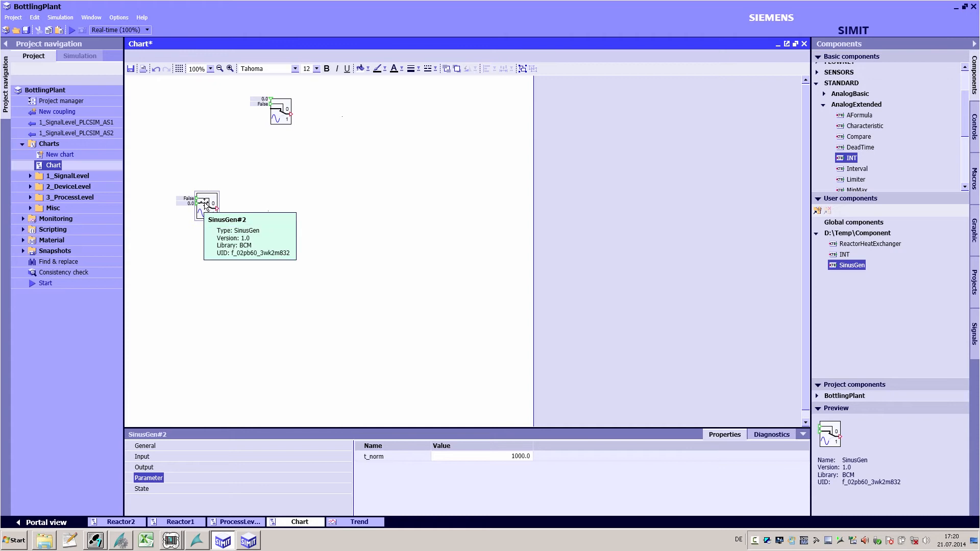
drag(217, 208, 255, 99)
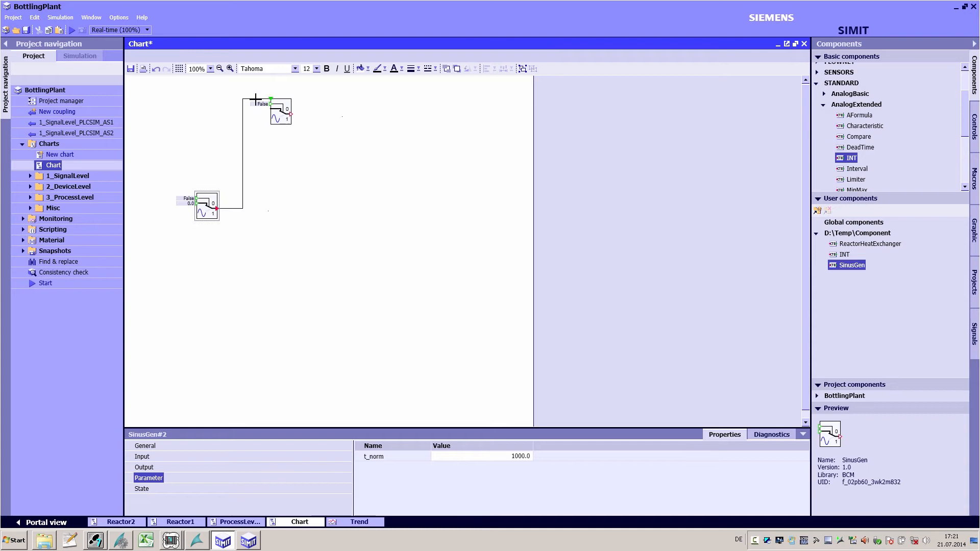
Step: Place a link symbol of the new instance on the chart and open its operating window
drag(201, 207, 400, 145)
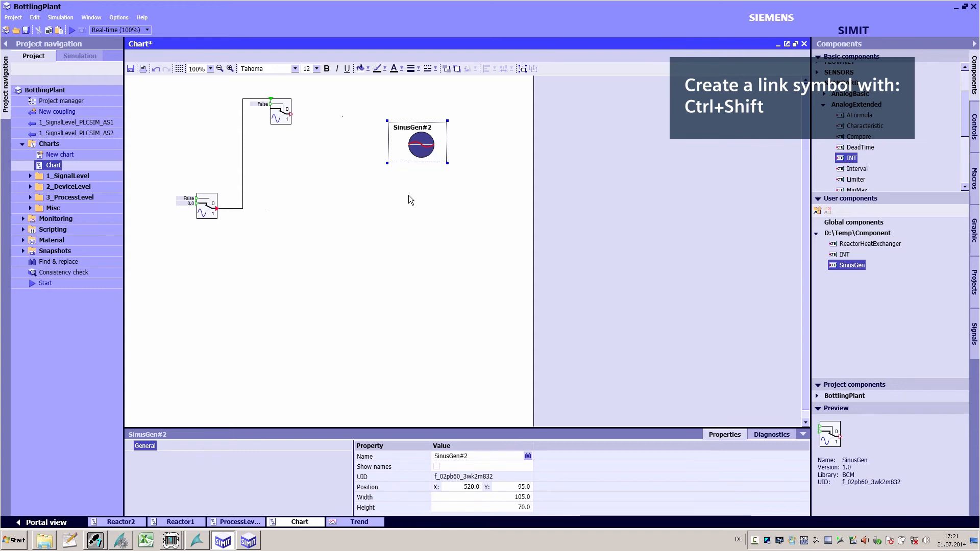
double_click(418, 143)
Step: Copy the On switch, its label and the amplitude slider from the operating window onto the chart
drag(466, 224, 196, 234)
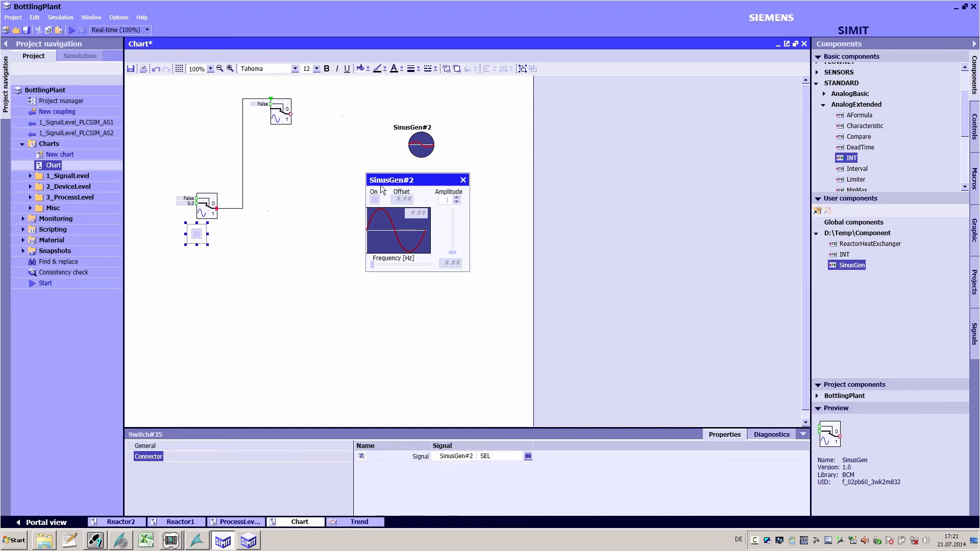
drag(374, 196, 217, 240)
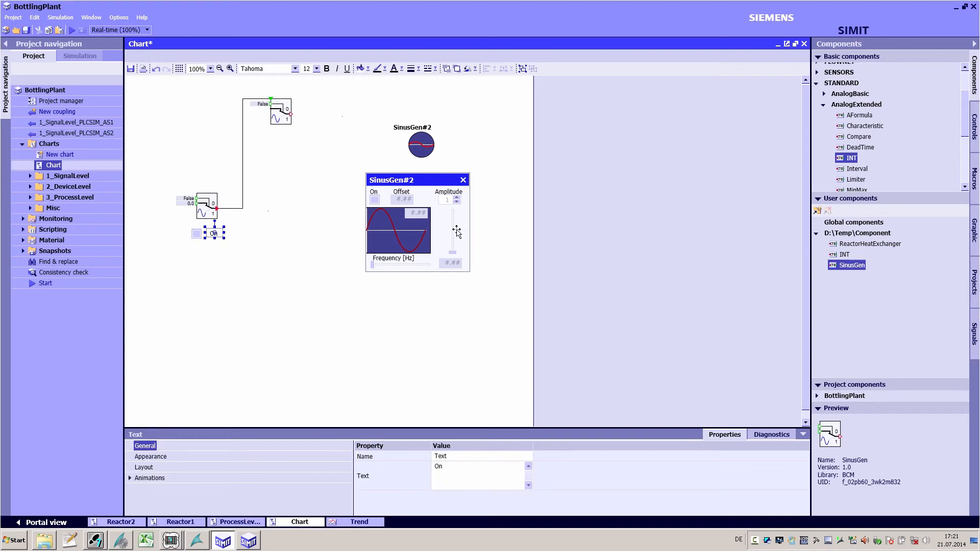
drag(453, 231, 200, 264)
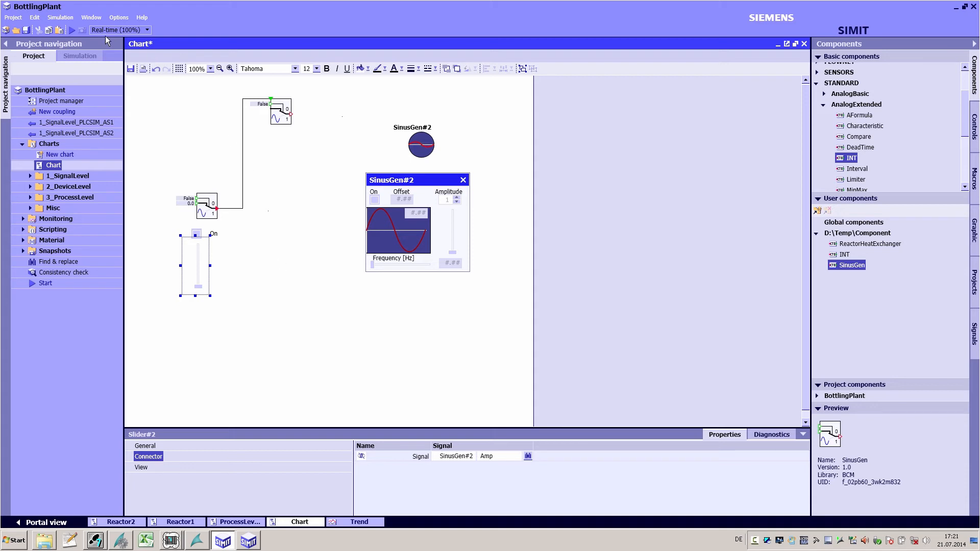
Step: Start the simulation, saving the pending changes
click(74, 31)
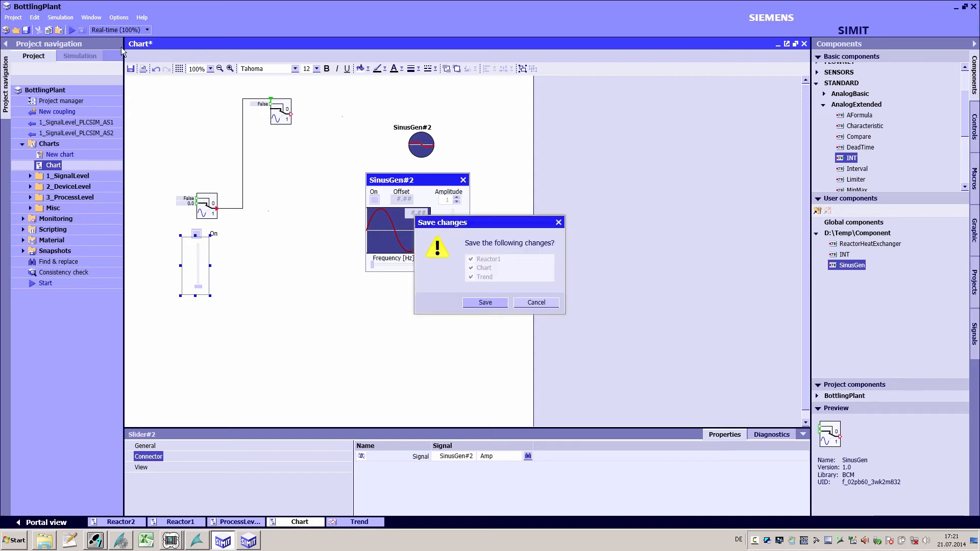
click(484, 302)
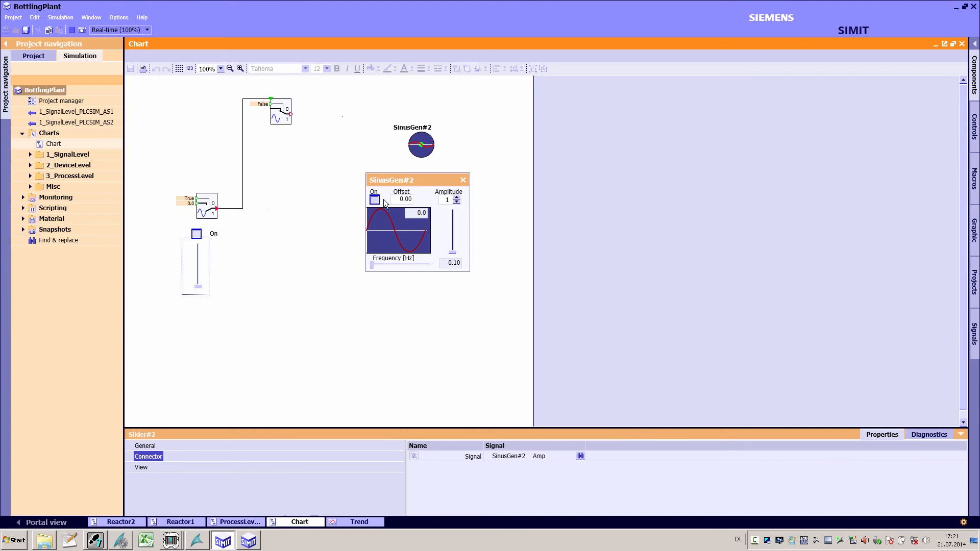
Step: Raise SinusGen#2's amplitude slider and plot its Y output signal in the Trend monitor
drag(454, 223, 454, 219)
click(975, 329)
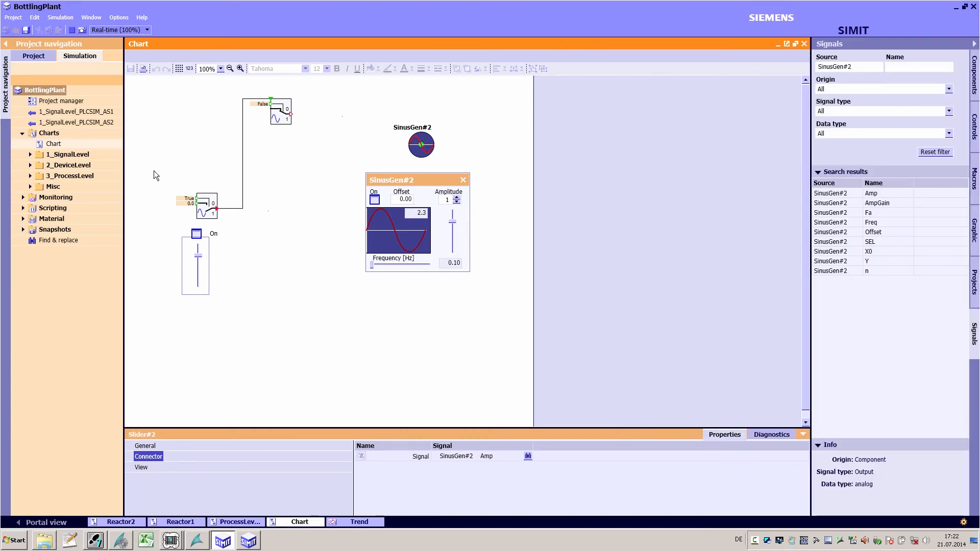
click(23, 198)
click(59, 229)
double_click(60, 232)
drag(835, 261, 187, 459)
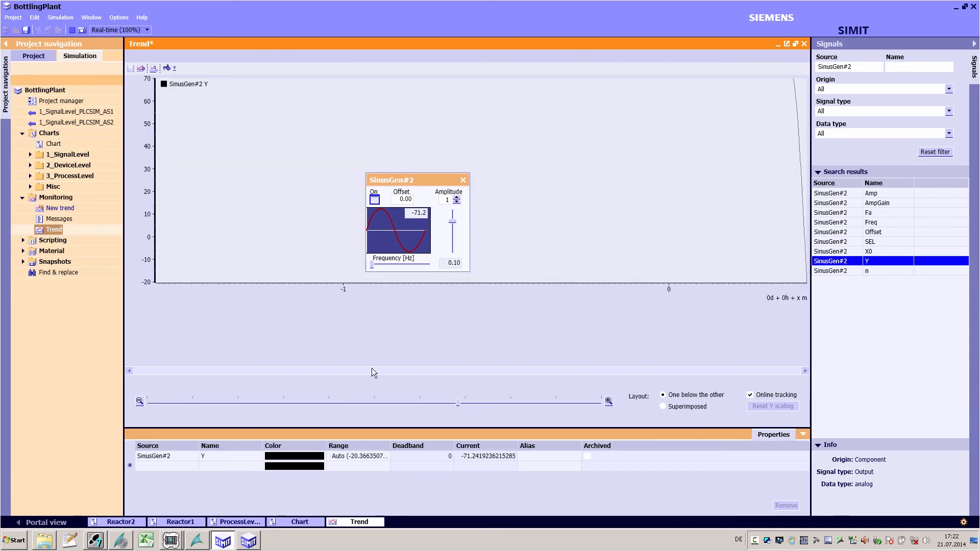
Step: Vary SinusGen#2's amplitude with the operating window slider while watching the trend and the chart
drag(454, 222, 452, 240)
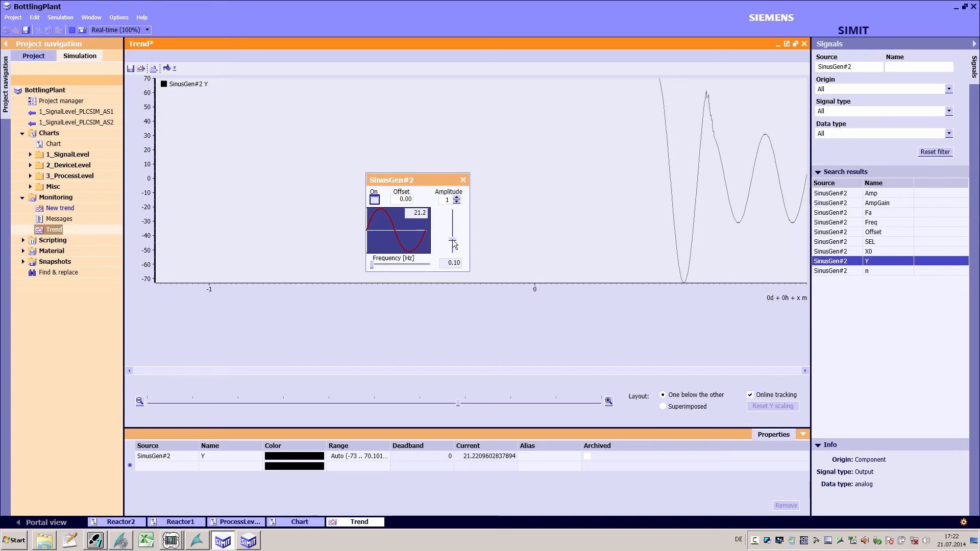
double_click(53, 143)
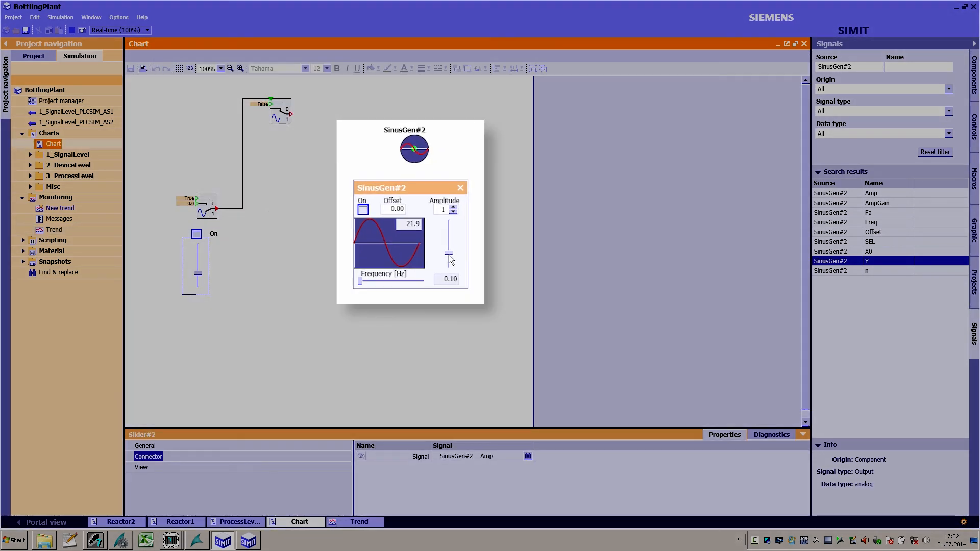
mouse_move(453, 240)
mouse_down()
mouse_move(453, 217)
mouse_move(450, 258)
mouse_up()
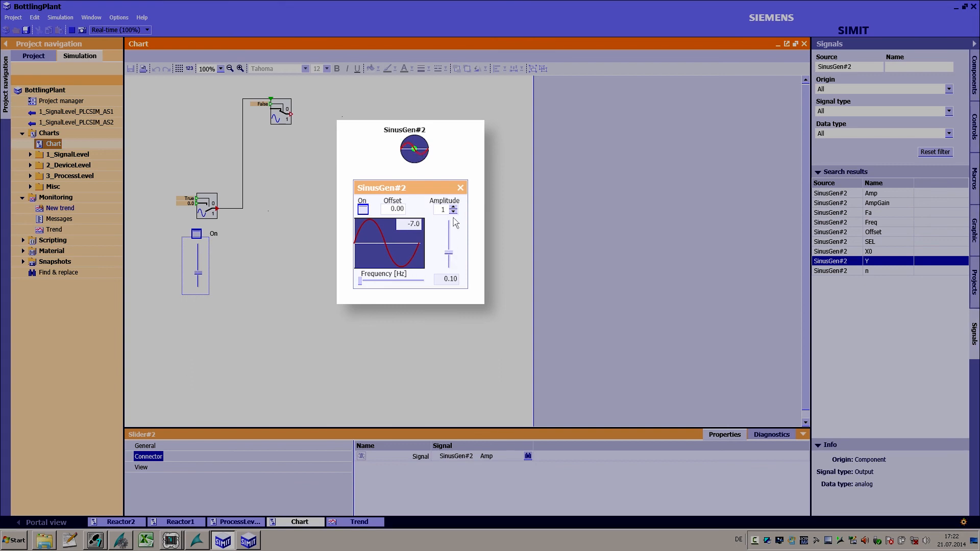
Step: Close the SinusGen#2 operating window and stop the simulation
click(460, 188)
click(71, 30)
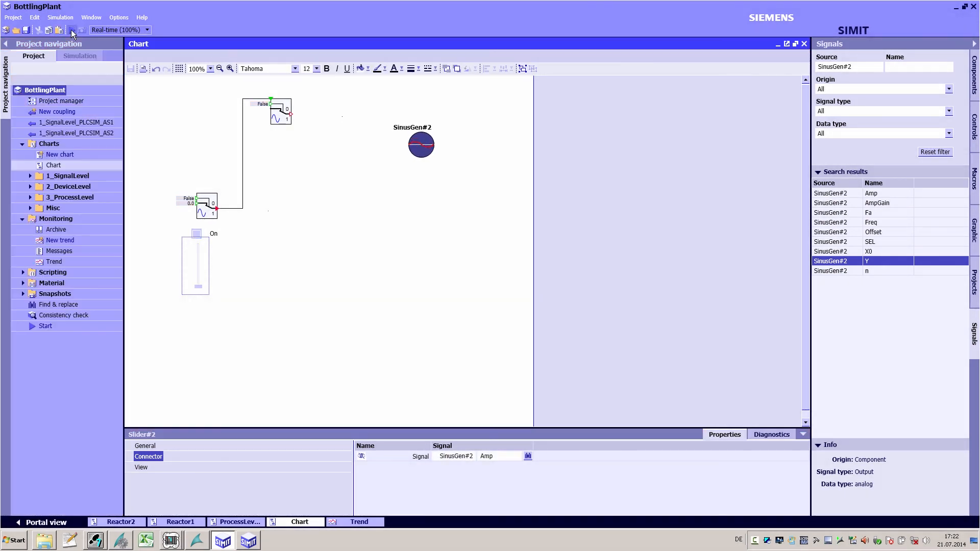
Step: Open the ReactorHeatExchanger user component in the component editor and show its cyclic calculation
click(850, 245)
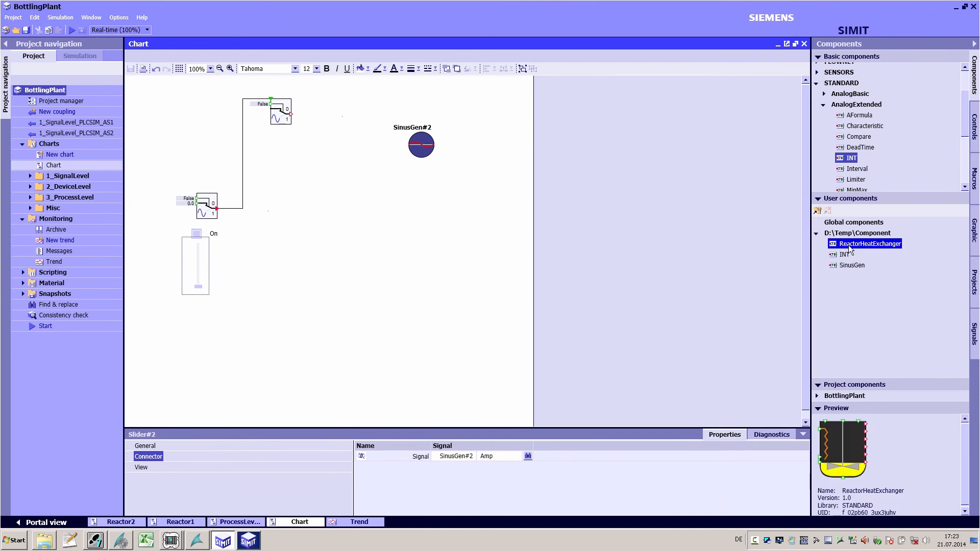
click(257, 546)
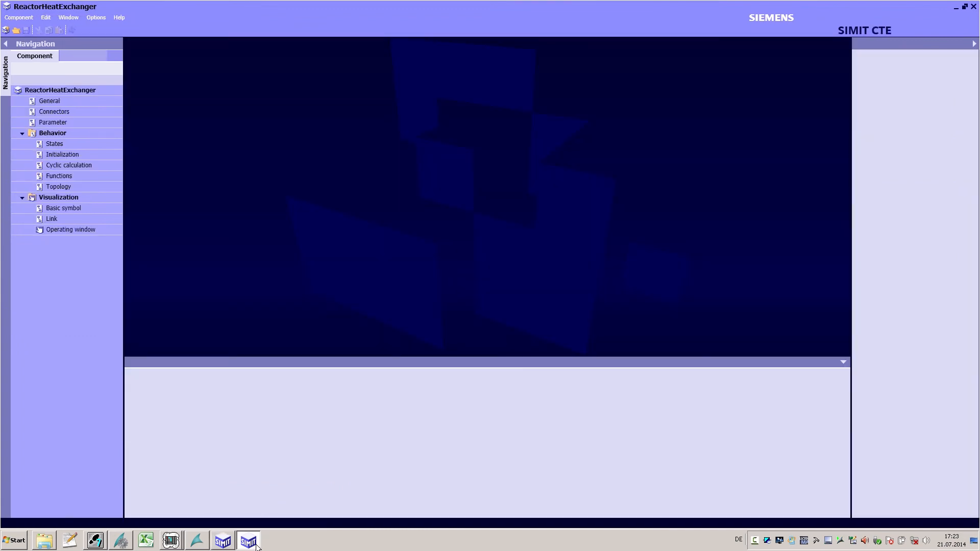
double_click(69, 165)
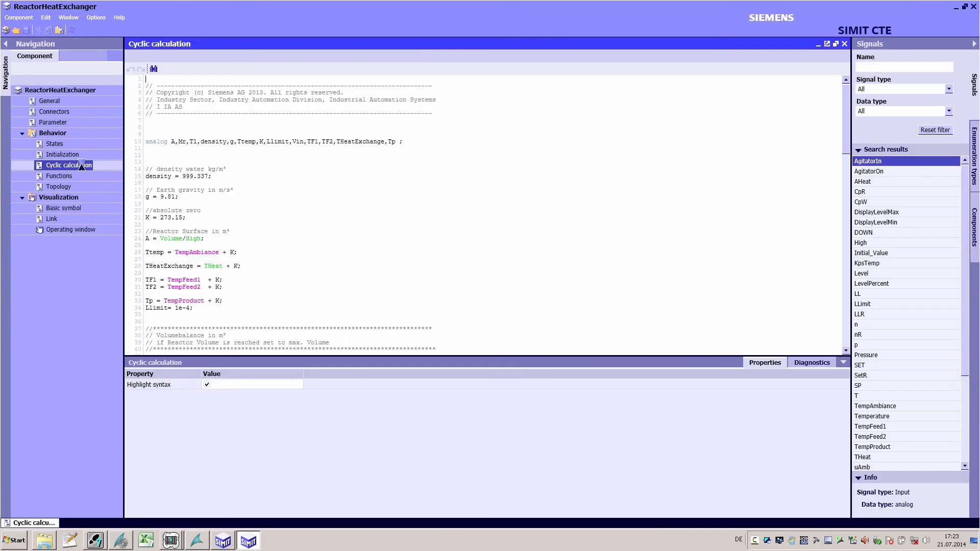
Step: Examine the volume and heat balance differential equations in the cyclic calculation code, then return to the project
scroll(212, 237, down, 9)
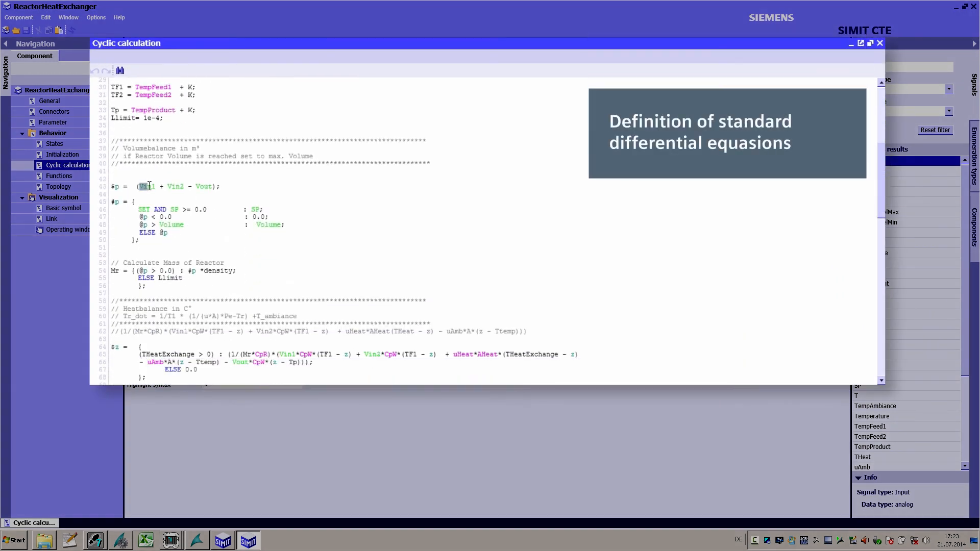
double_click(176, 187)
drag(193, 186, 203, 186)
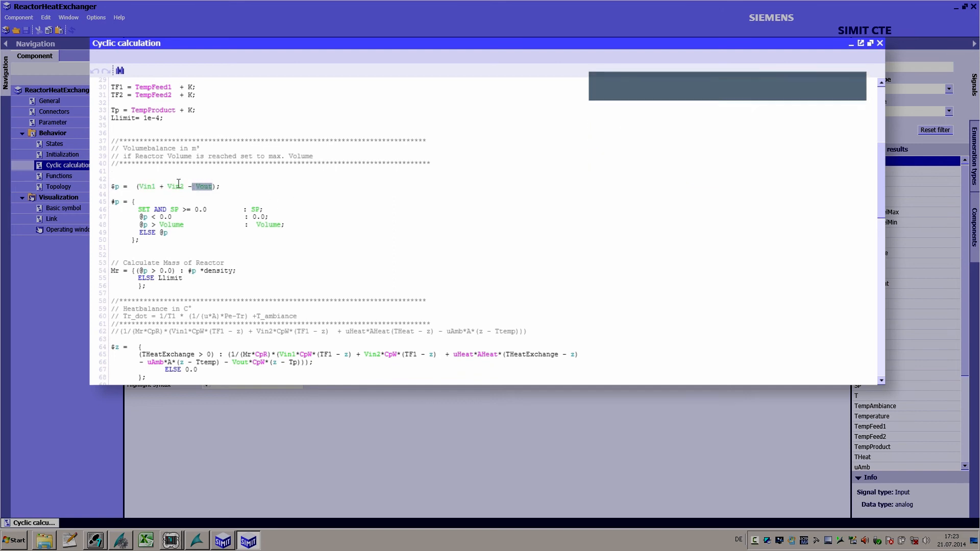
click(122, 187)
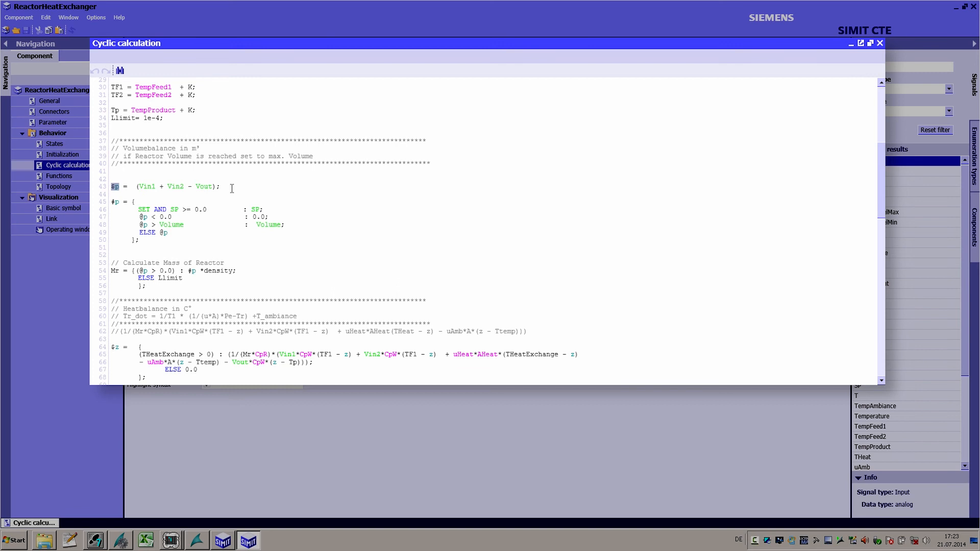
scroll(232, 188, down, 4)
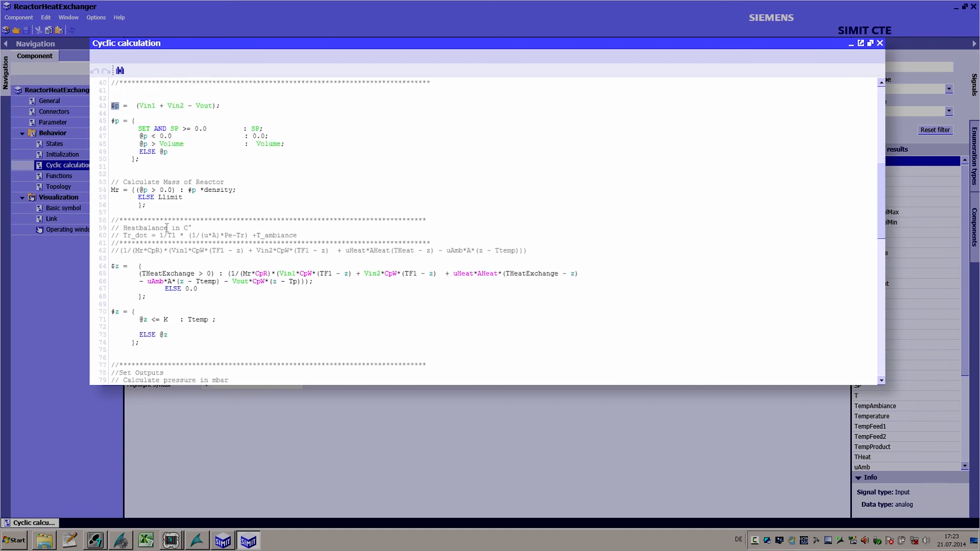
drag(112, 264, 224, 300)
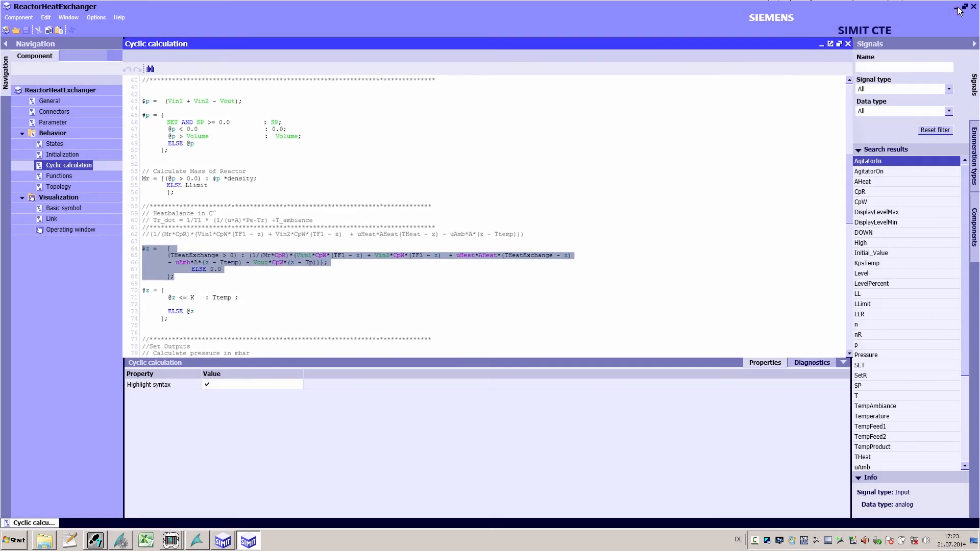
click(958, 8)
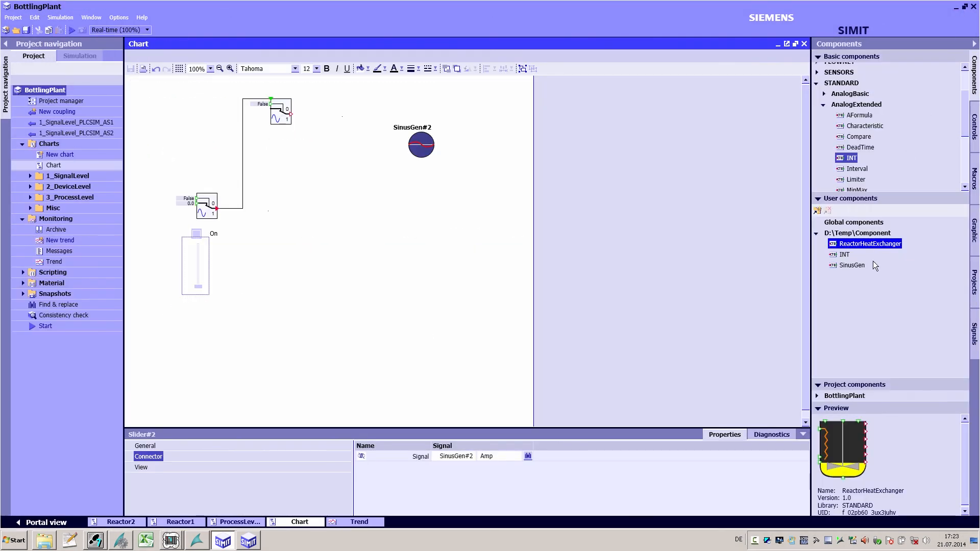
Step: Open the Reactor1 chart under 3_ProcessLevel > Plant2 and place a ReactorHeatExchanger instance on it
click(30, 197)
click(37, 261)
double_click(68, 284)
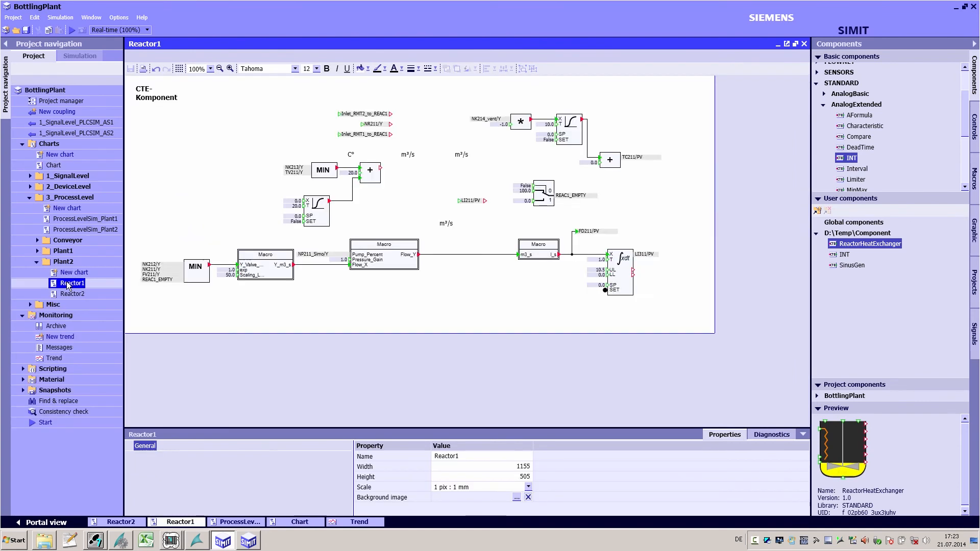
drag(849, 245, 437, 188)
Step: Split the window with ProcessLevelSim_Plant2 and place a link symbol of the reactor instance on that chart
double_click(99, 229)
click(92, 18)
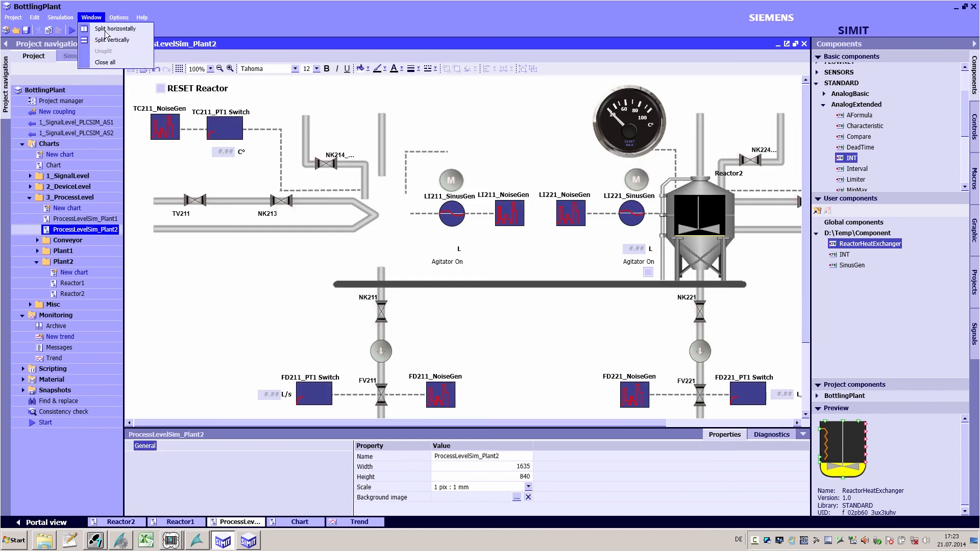
click(105, 38)
click(463, 161)
scroll(463, 160, down, 3)
drag(436, 380, 379, 117)
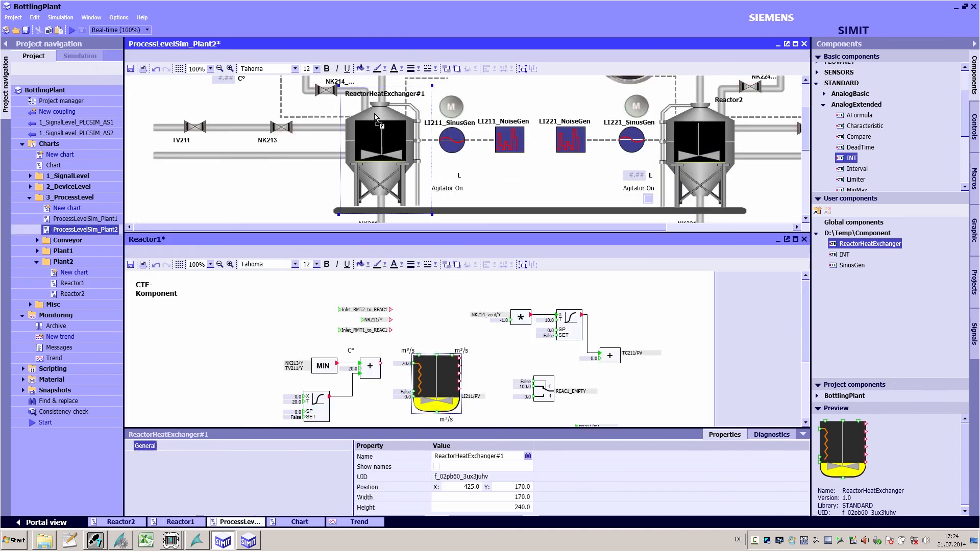
Step: Connect the reactor instance's inputs and outputs to the surrounding signals and blocks on Reactor1
click(795, 238)
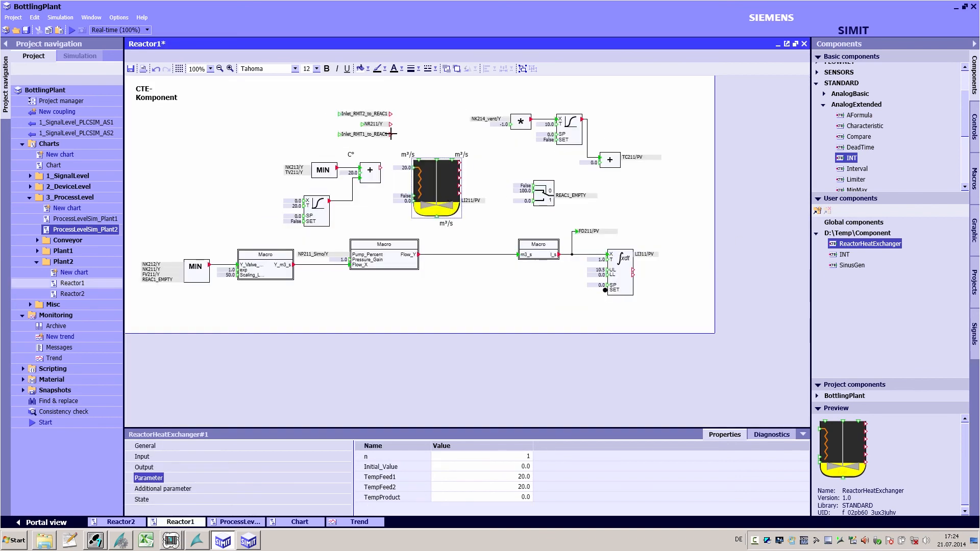
click(392, 114)
click(452, 160)
click(459, 162)
click(600, 163)
click(459, 185)
click(534, 186)
click(380, 168)
click(414, 167)
click(437, 219)
click(437, 254)
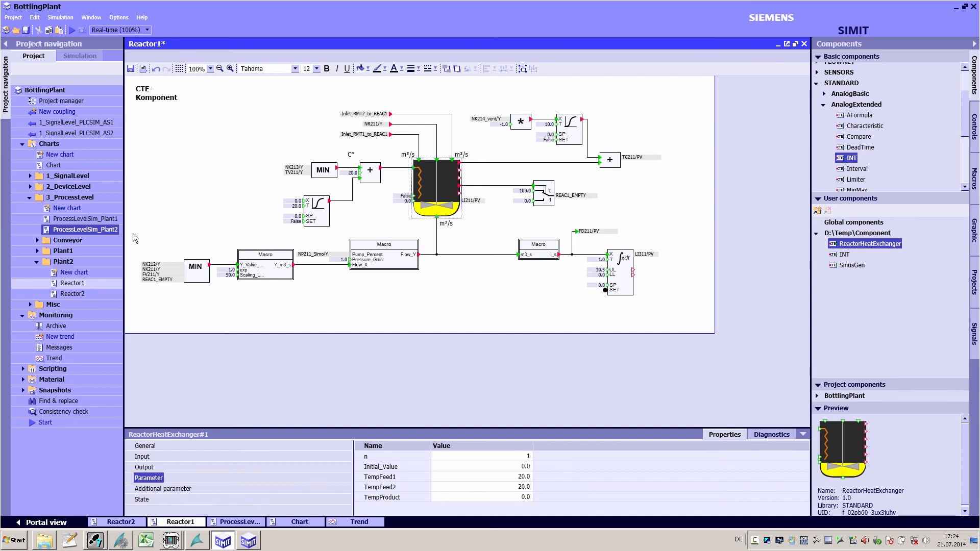
Step: Open the reactor's operating window on ProcessLevelSim_Plant2 and copy its Agitator On switch and Weight display onto the chart
double_click(94, 231)
double_click(379, 158)
drag(462, 229, 234, 177)
drag(221, 246, 437, 203)
drag(284, 244, 440, 176)
Step: Start the simulation, saving the pending changes
click(73, 32)
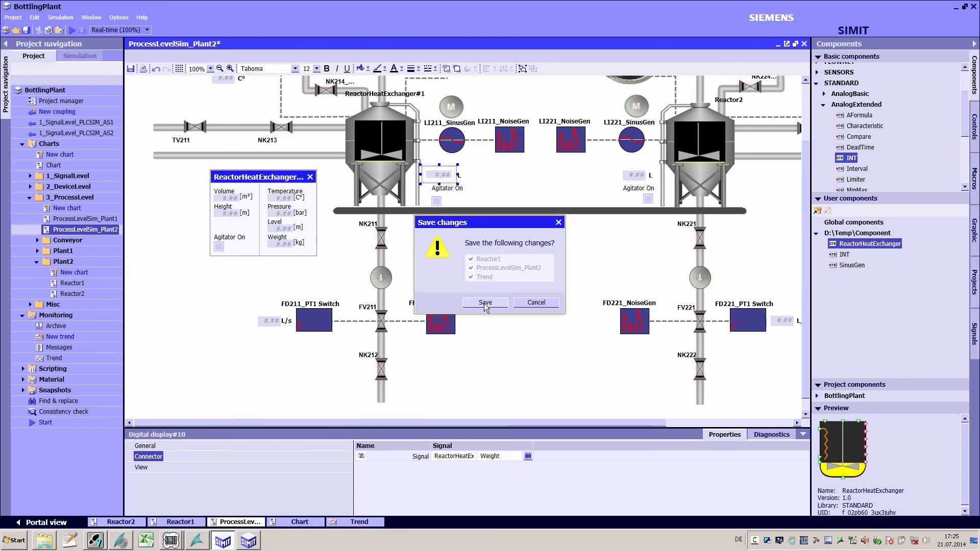
click(486, 302)
Step: Open Reactor1 and set the reactor instance's Vin1 input to 0.01
double_click(88, 239)
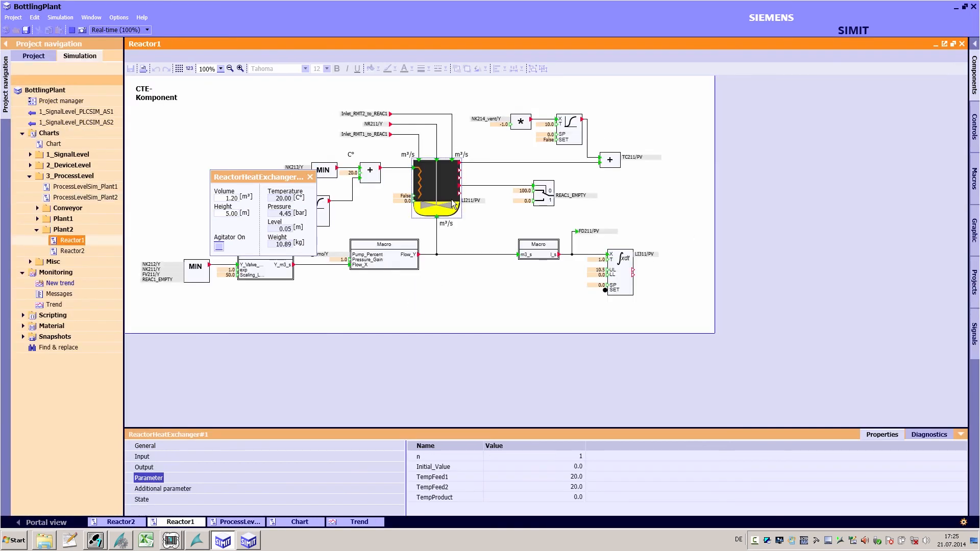
click(250, 458)
click(489, 456)
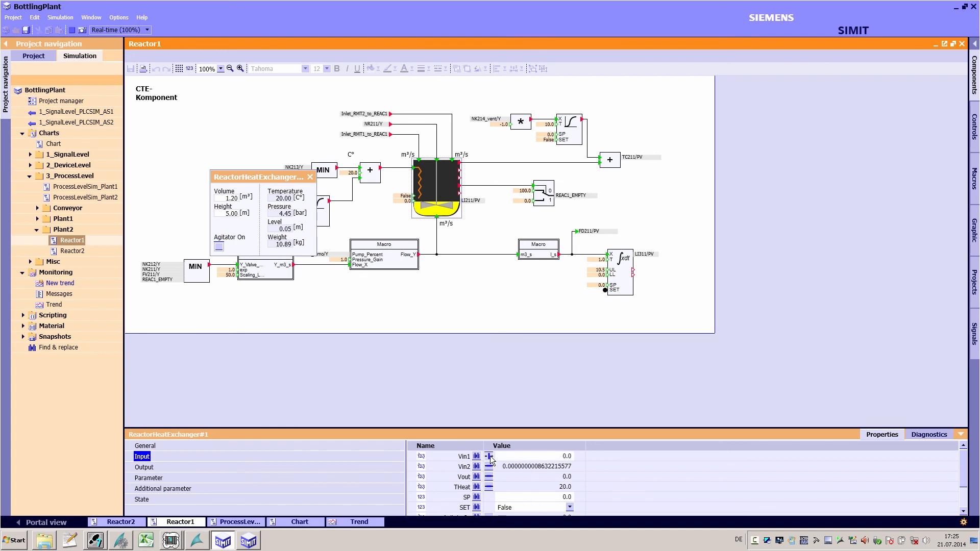
text(1)
key(Return)
Step: Move the reactor operating window aside and set the THeat input to 50
drag(270, 178, 222, 128)
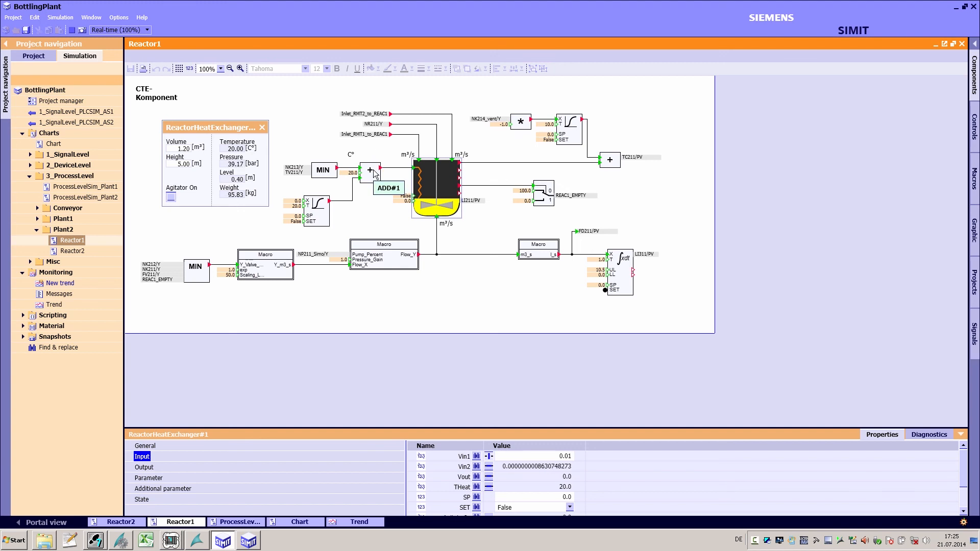
click(498, 490)
text(50)
key(Return)
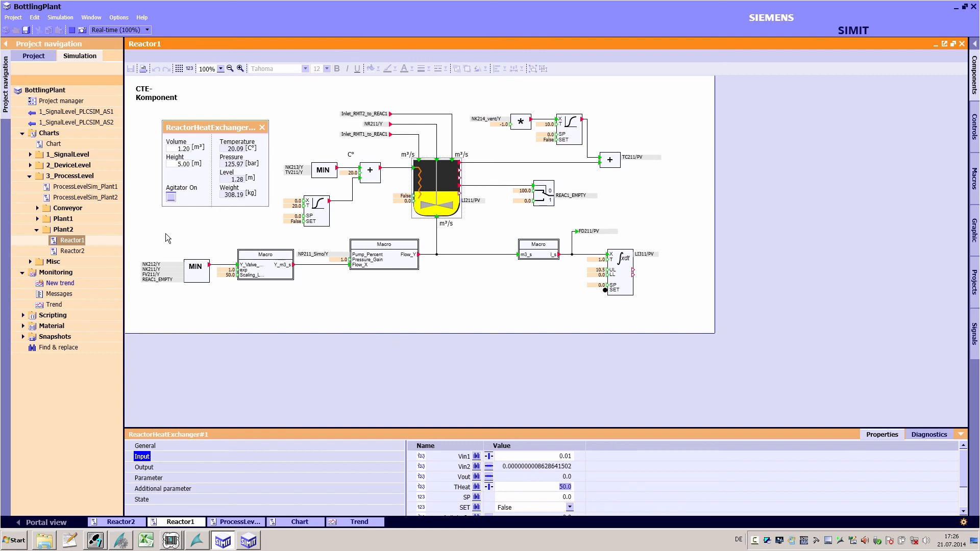
Step: Open ProcessLevelSim_Plant2 and start editing the reactor's Height in its operating window
double_click(109, 198)
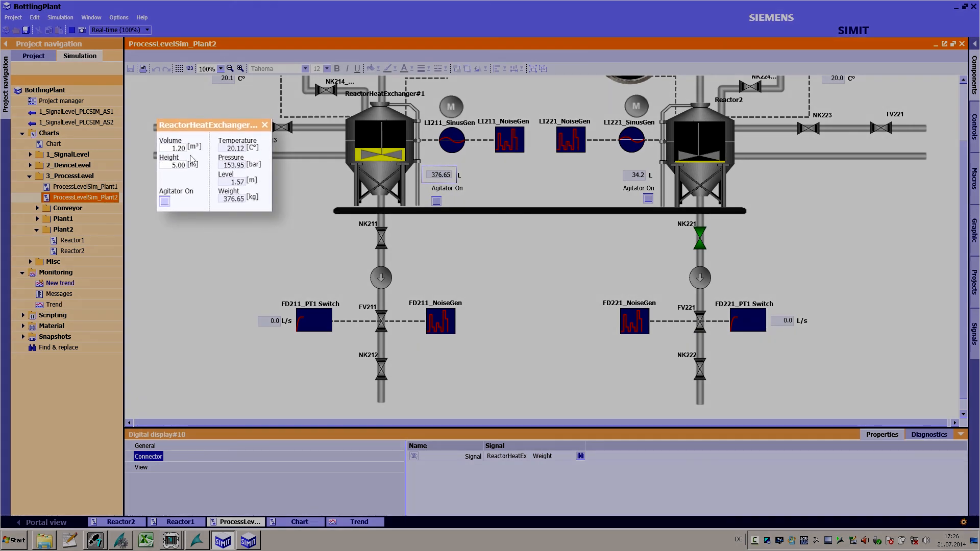
click(173, 149)
click(171, 165)
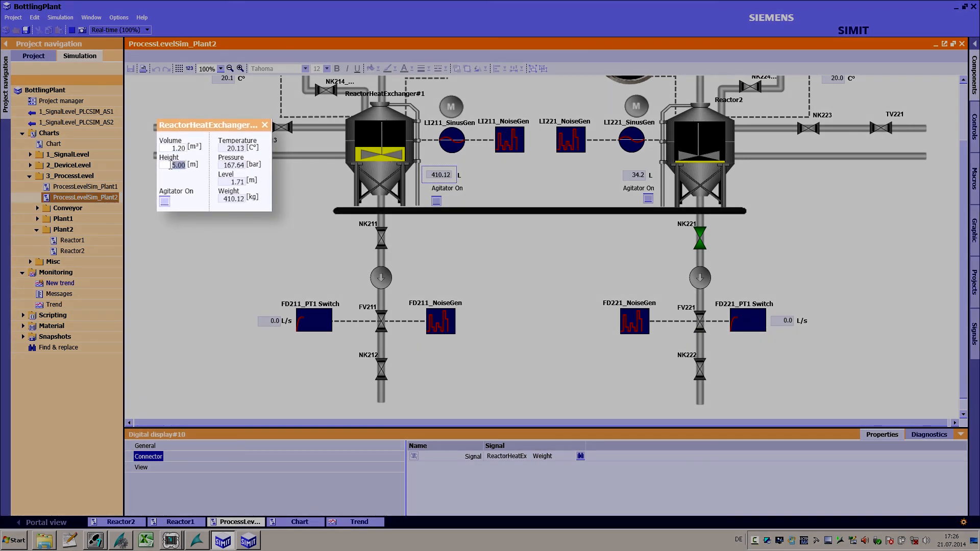